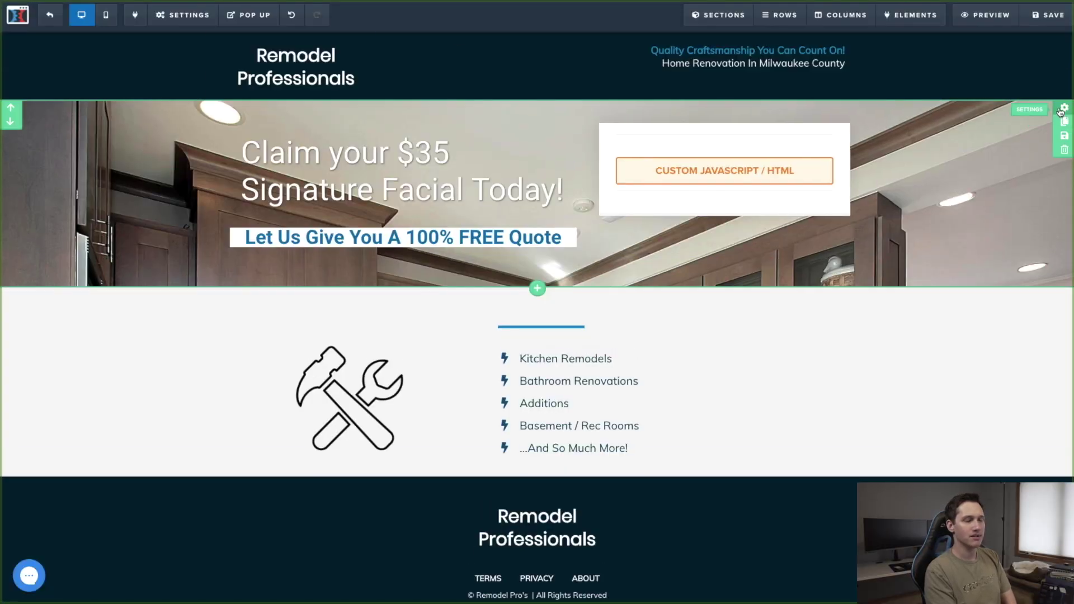
Step: Open the hero section's background image library to view the uploaded images, and close it without choosing one
click(1062, 108)
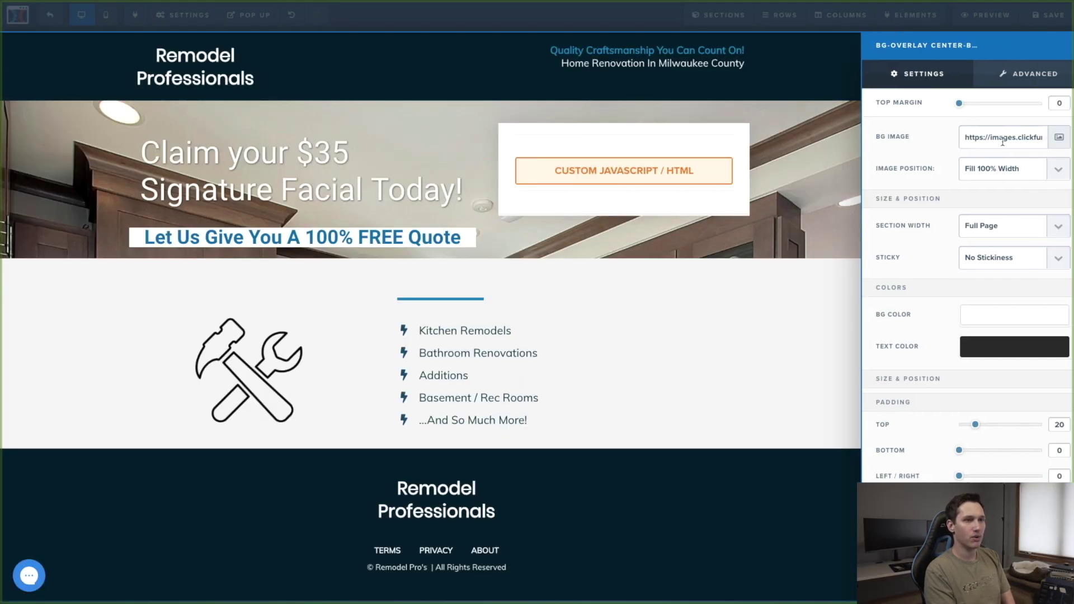
click(1060, 140)
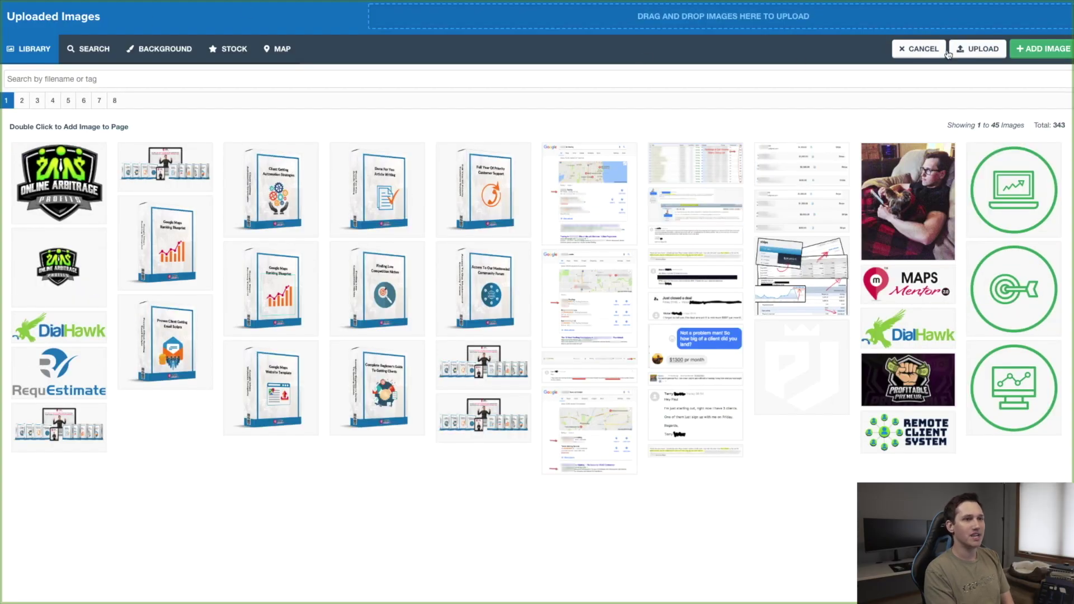
click(920, 52)
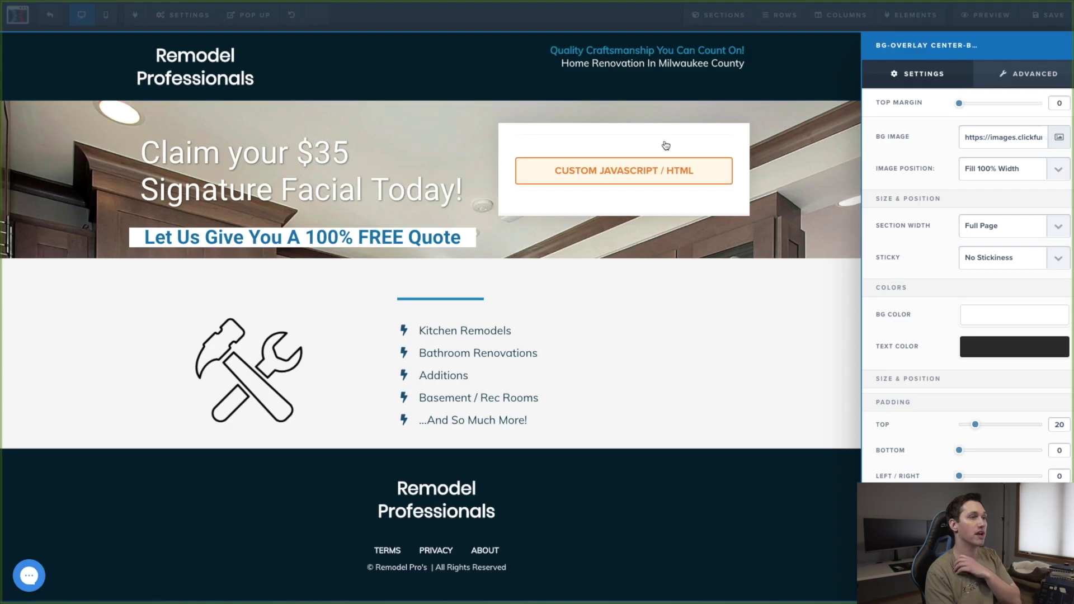
click(113, 287)
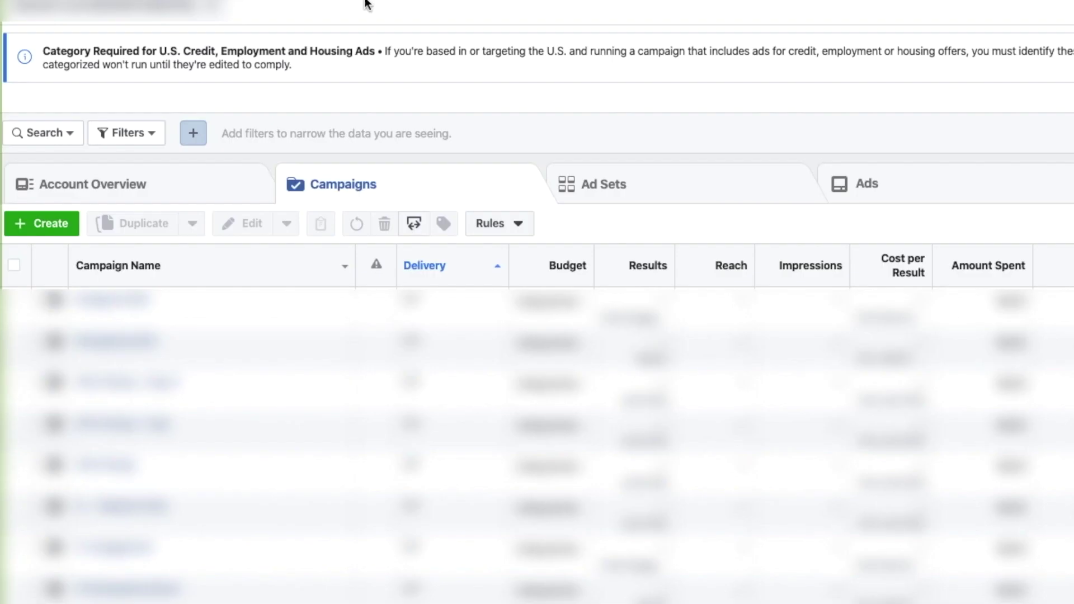
Step: Switch to Facebook Ads Manager and create a new campaign with the Traffic objective
click(48, 232)
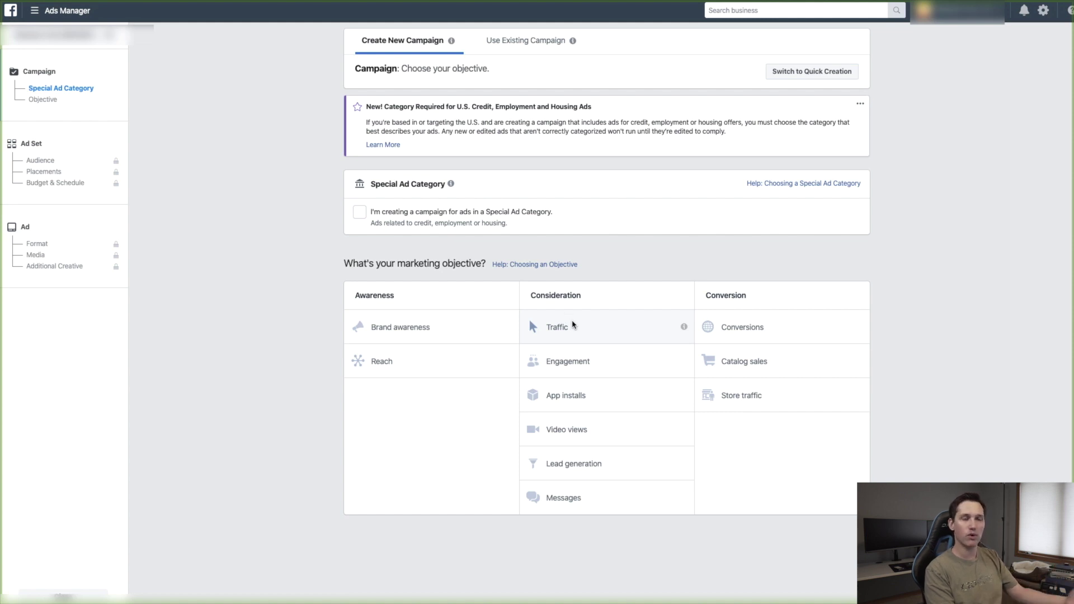
click(571, 325)
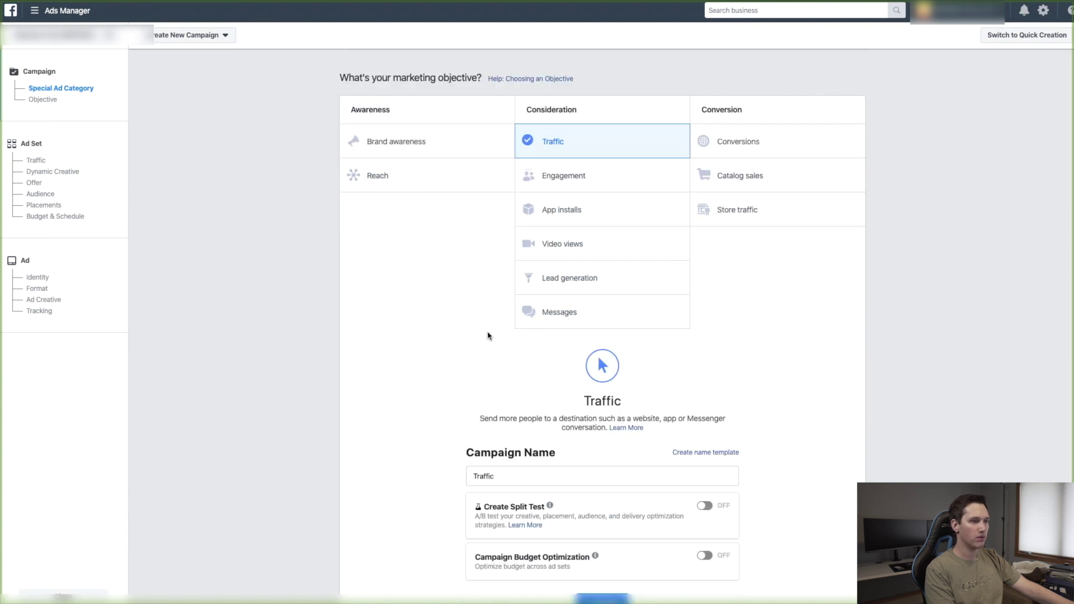
Step: Name the campaign "Roots Test" and continue to the ad set settings
scroll(560, 475, down, 2)
click(517, 466)
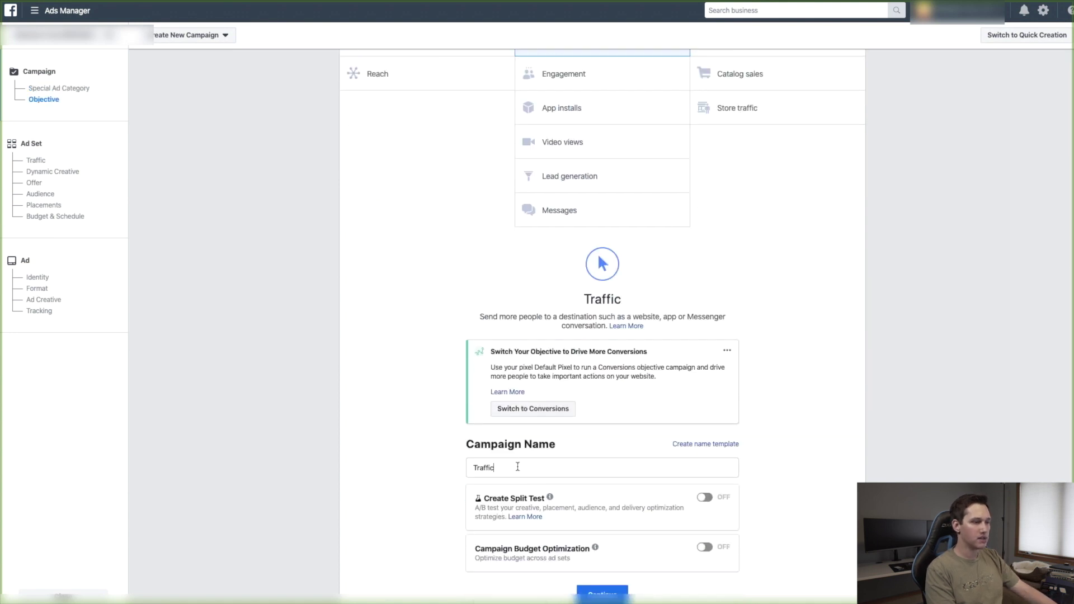
double_click(517, 466)
text(Rooty)
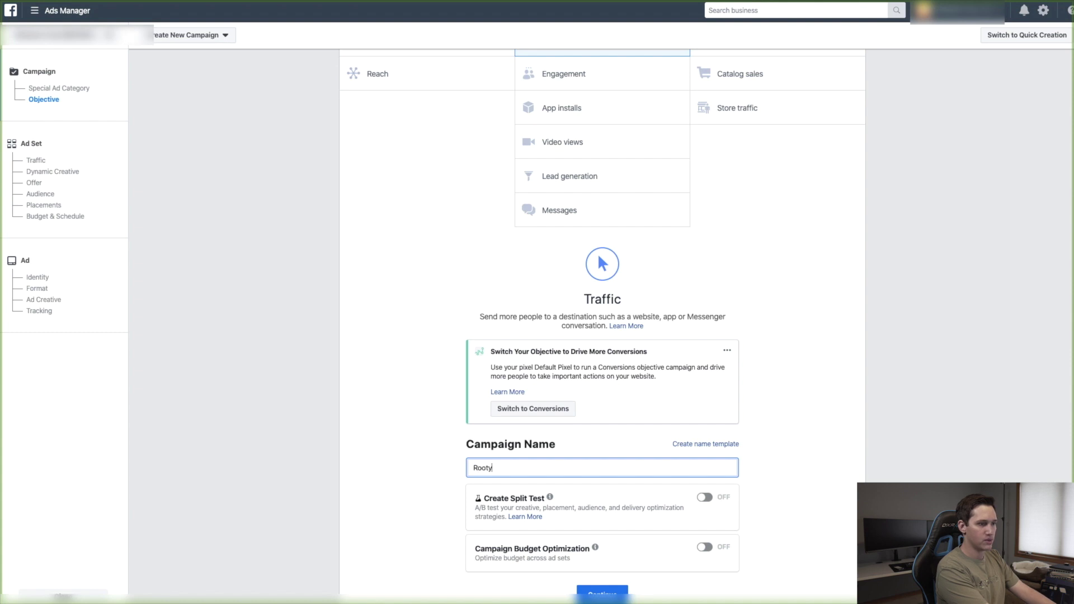
key(BackSpace)
text(s Test)
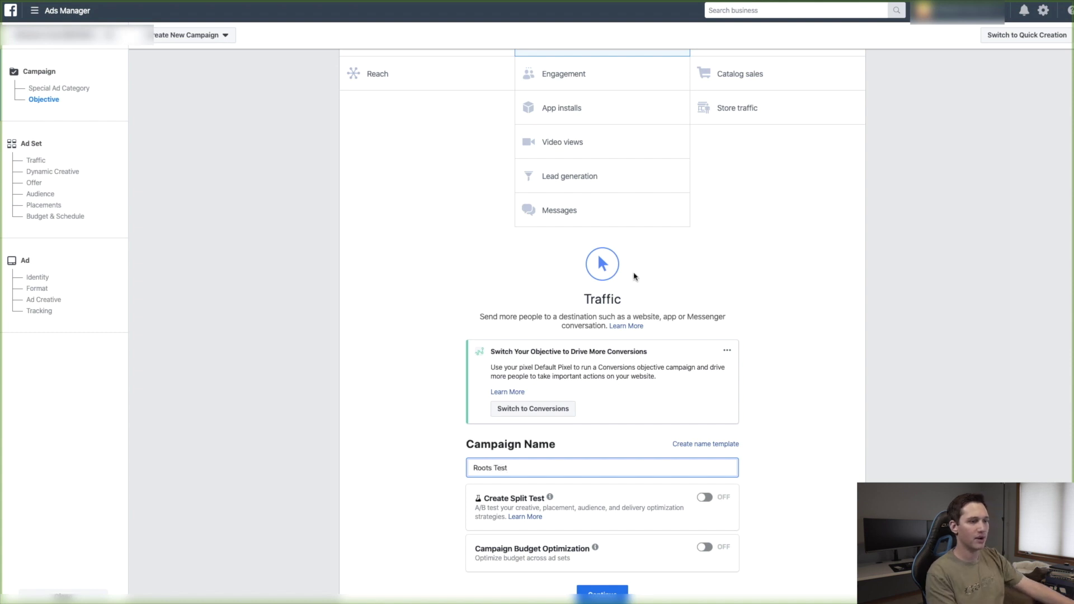
scroll(600, 504, down, 2)
click(600, 514)
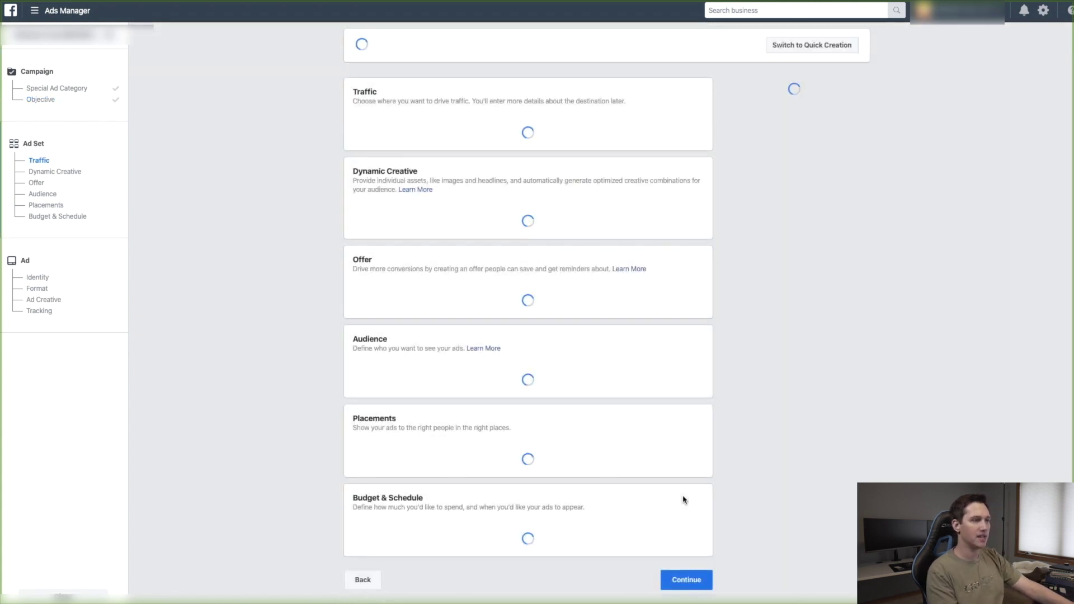
Step: Check the Roots Salon location on Groupon, and replace United States with Brookfield, Wisconsin as the ad set's audience location in Ads Manager
scroll(526, 391, down, 2)
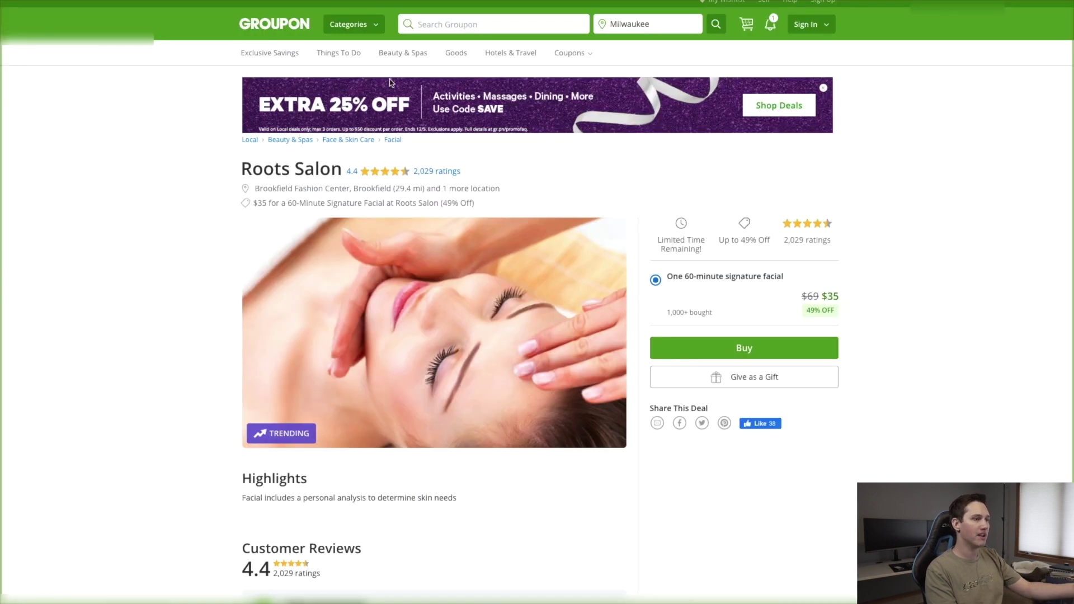
scroll(539, 278, down, 1)
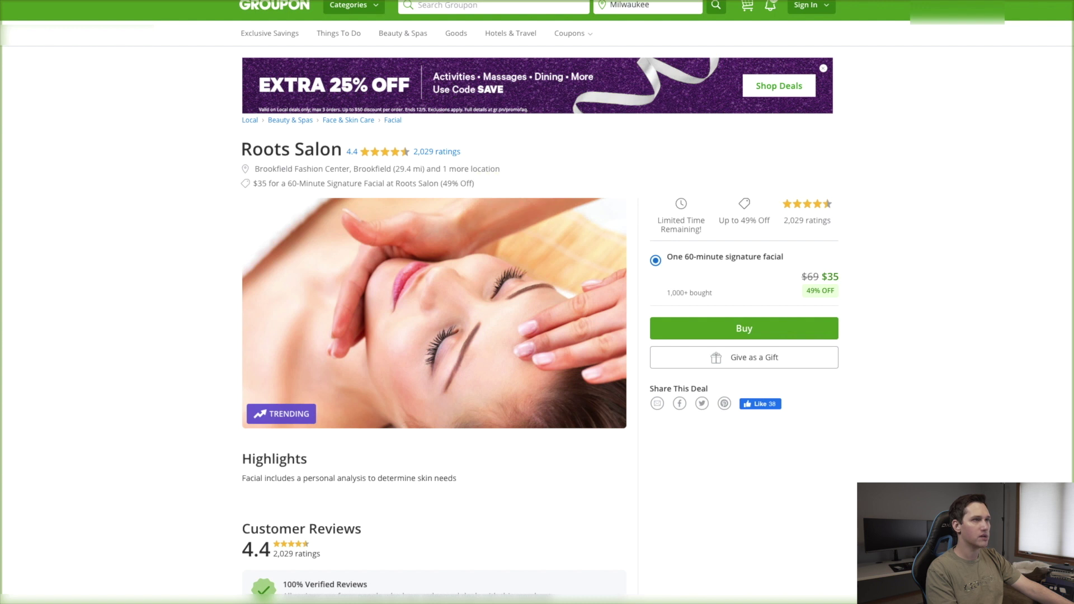
scroll(398, 314, down, 6)
scroll(398, 314, up, 7)
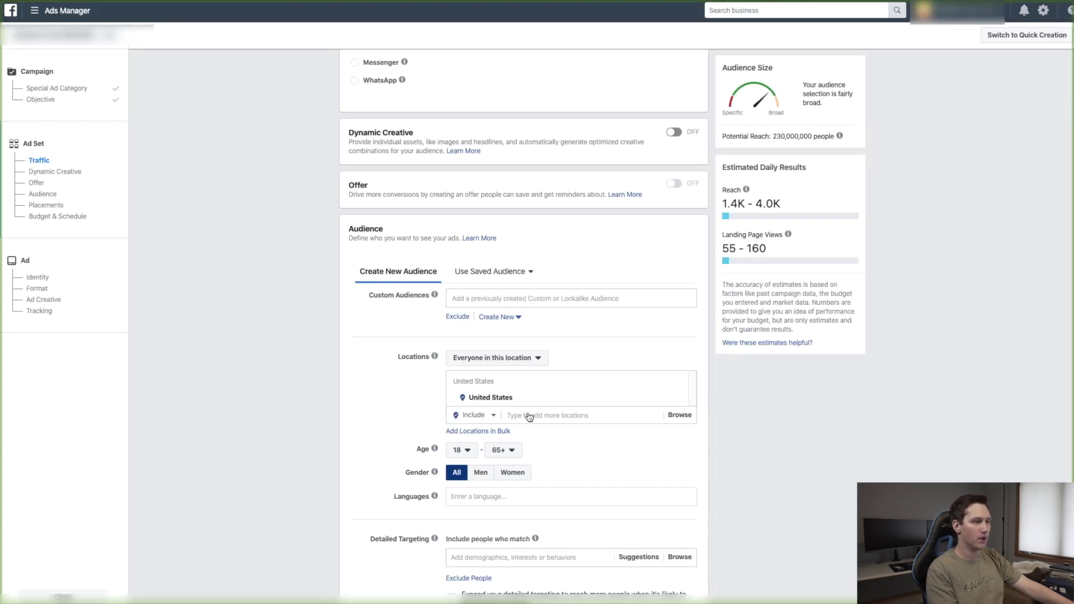
click(678, 383)
text(brookfield wi)
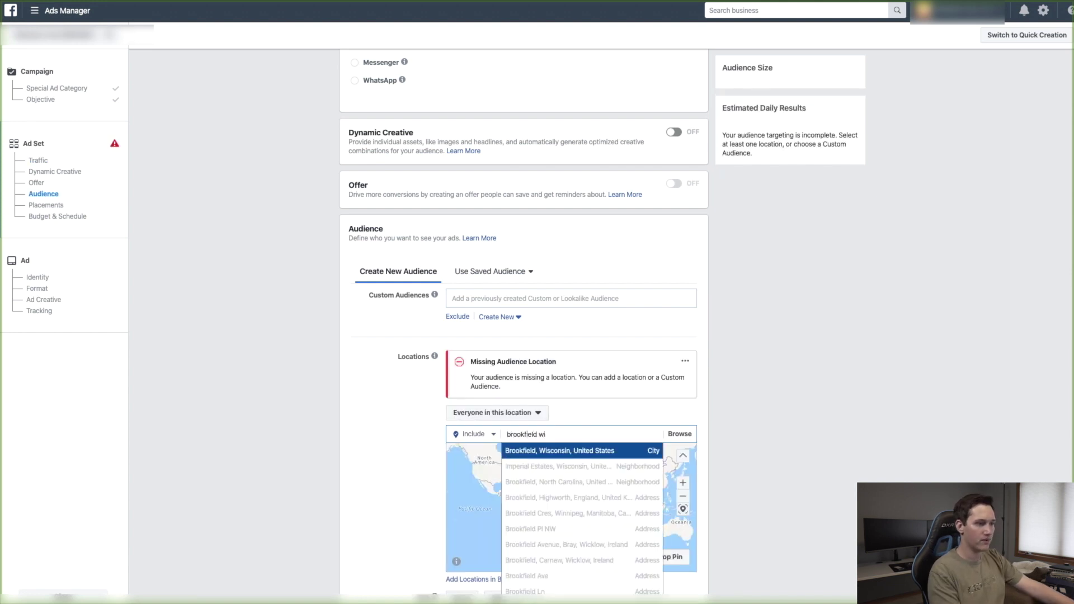
click(572, 451)
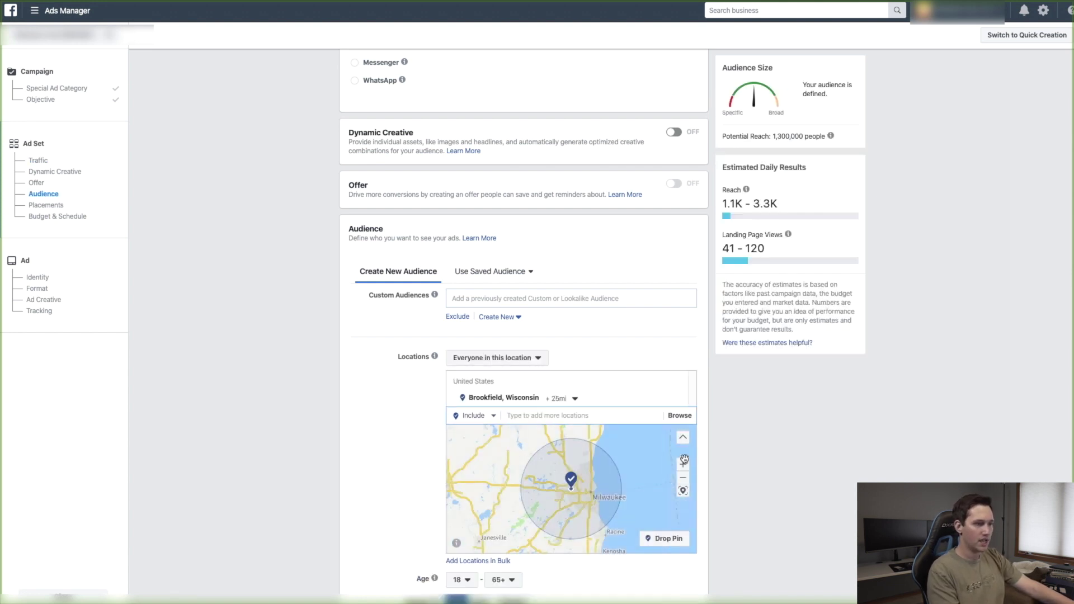
Step: Replace the Brookfield audience location with a map pin at about (43.04, -88.13), and set its radius to 3 miles
scroll(559, 493, up, 3)
scroll(559, 493, up, 5)
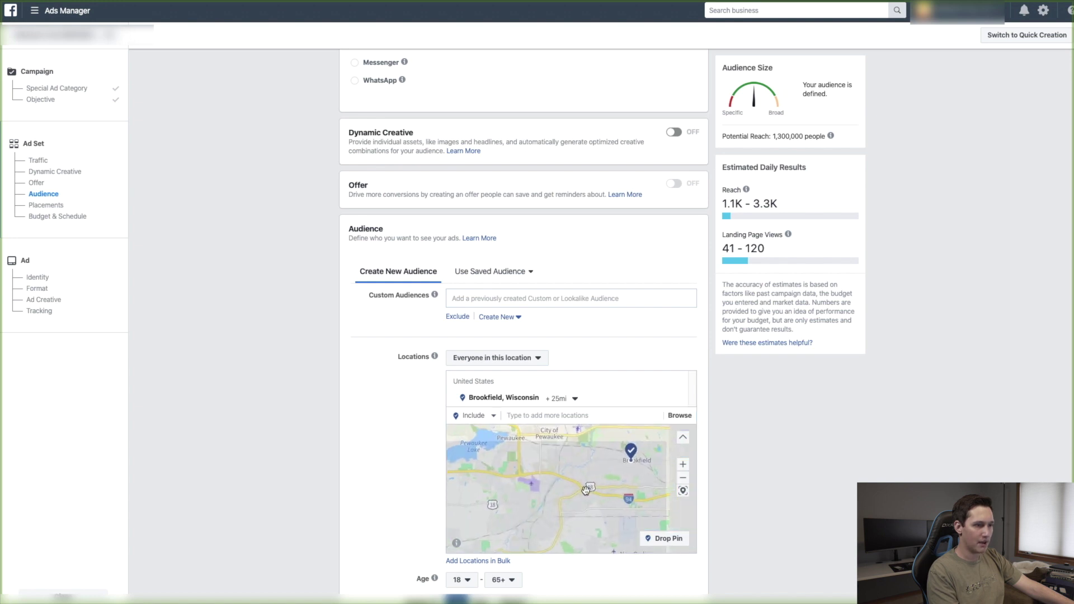
scroll(569, 495, down, 4)
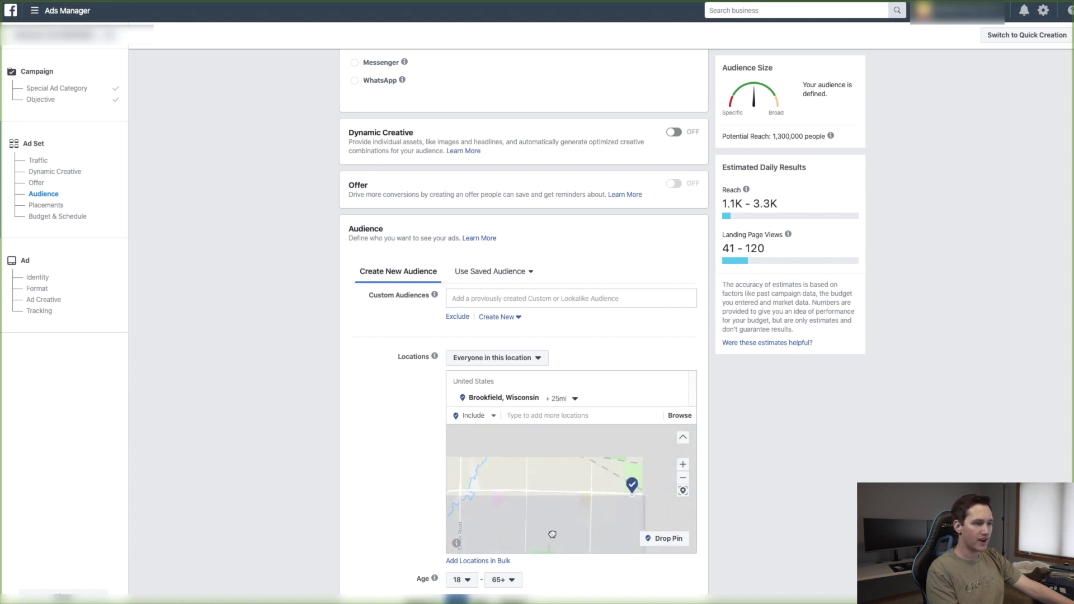
scroll(571, 478, up, 3)
scroll(574, 460, down, 2)
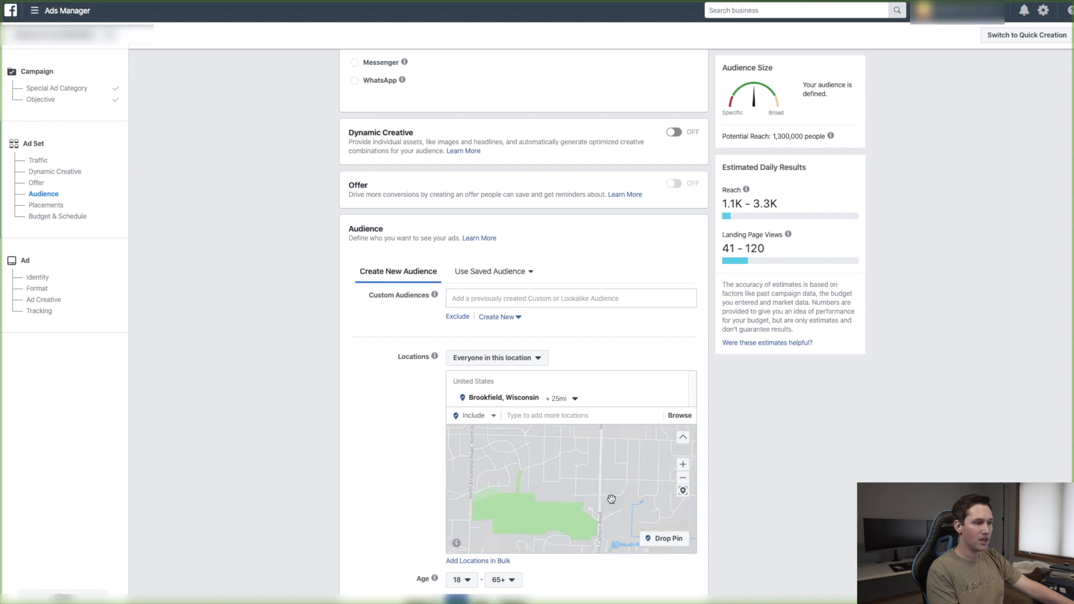
drag(609, 521, 598, 453)
drag(615, 522, 617, 479)
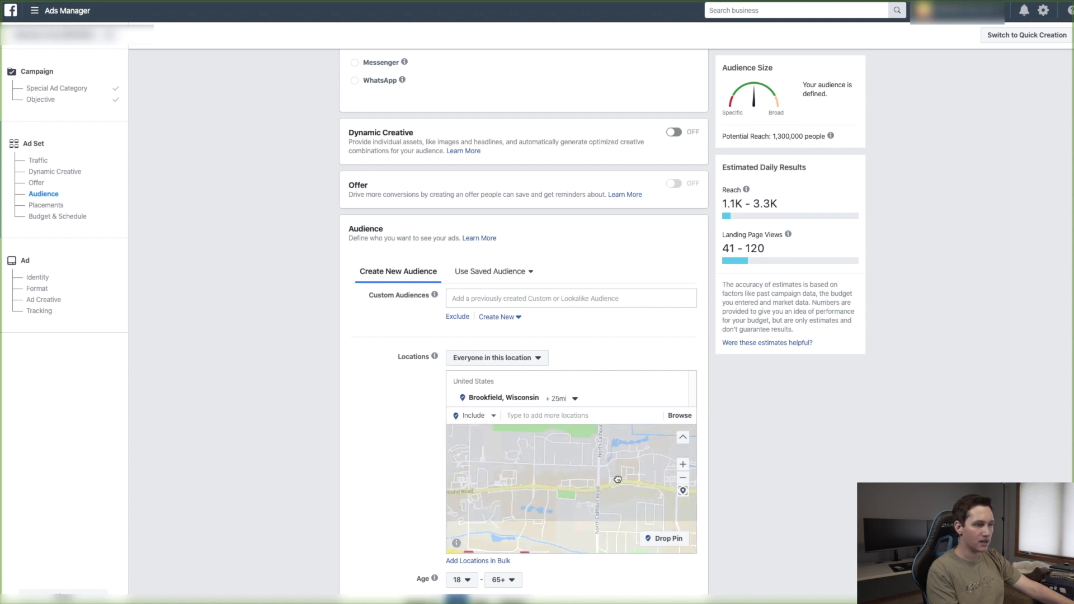
click(660, 539)
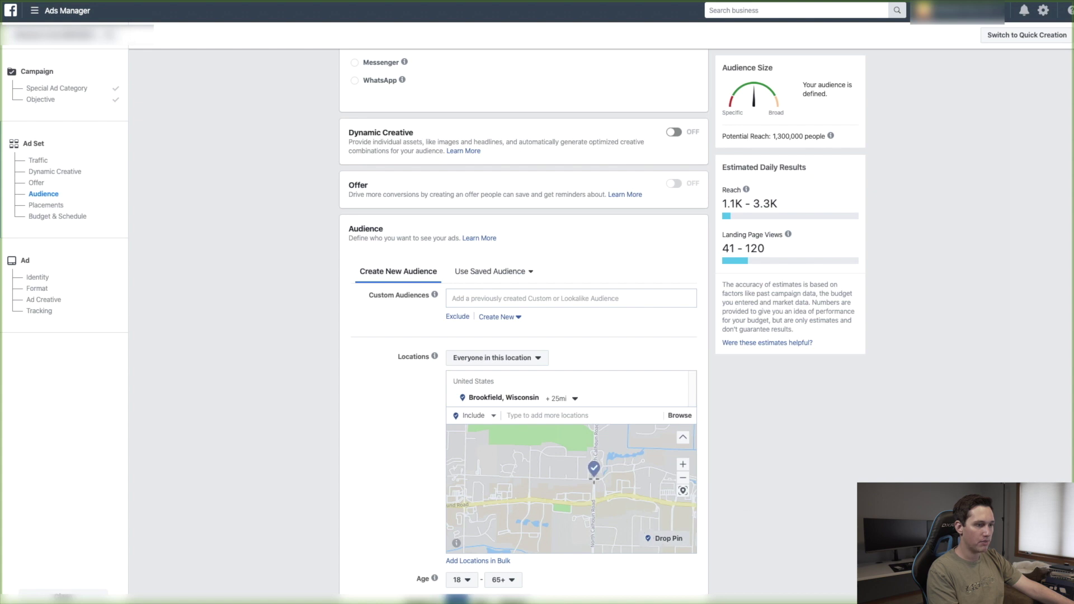
click(580, 476)
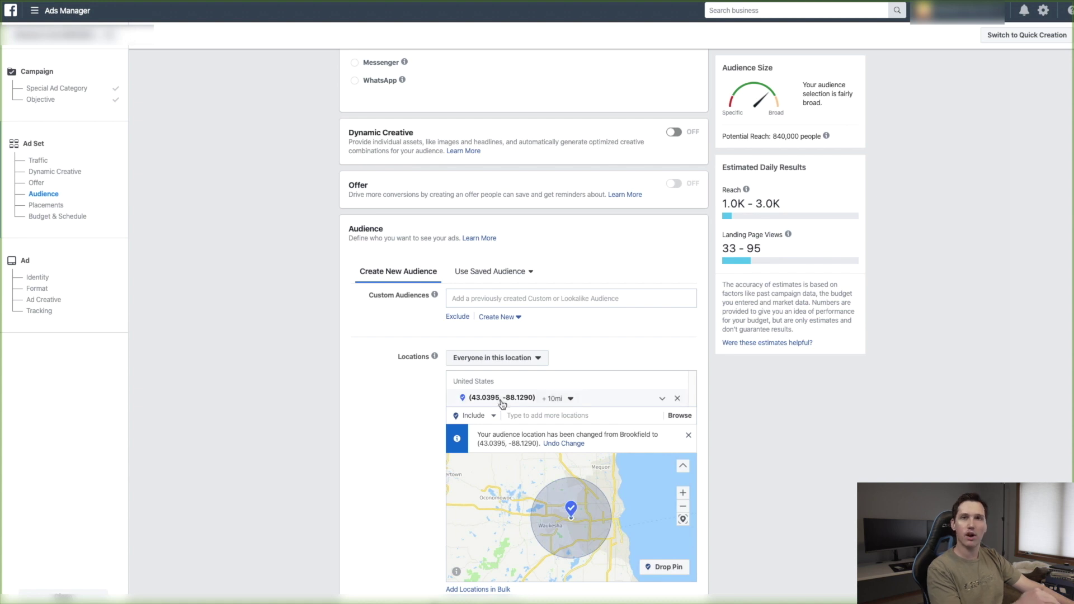
click(570, 399)
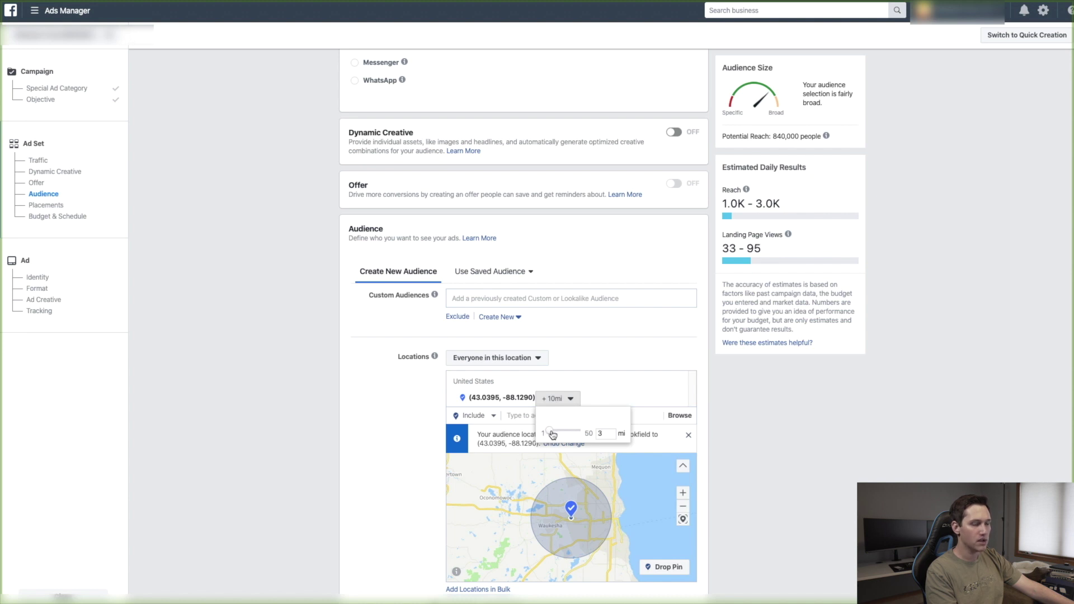
drag(553, 434, 553, 434)
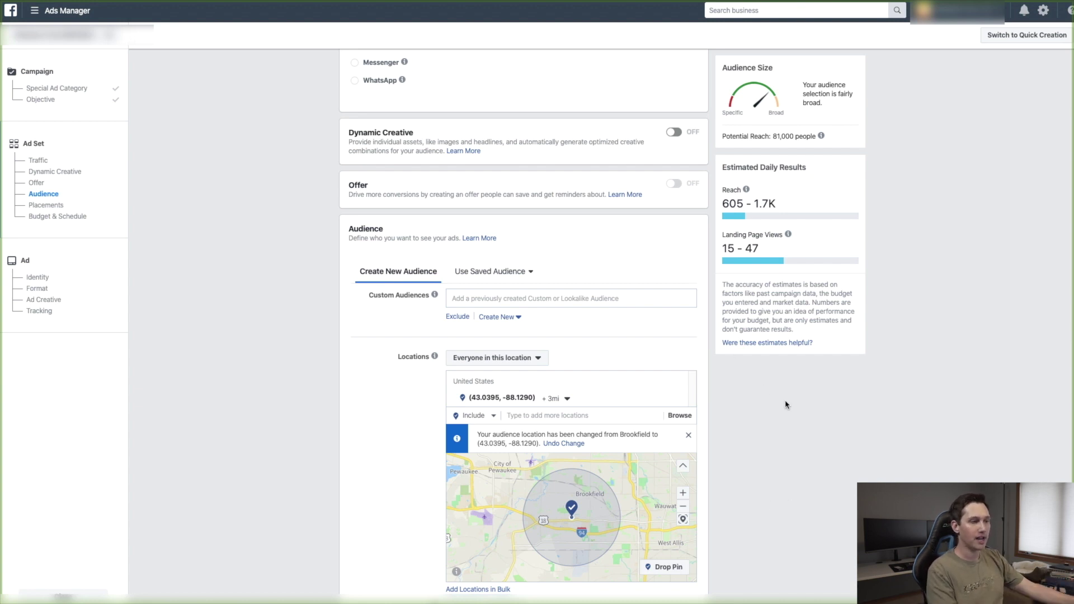
Step: Switch the ad set to manually edited placements and limit the devices to Mobile by excluding Desktop
scroll(765, 388, down, 2)
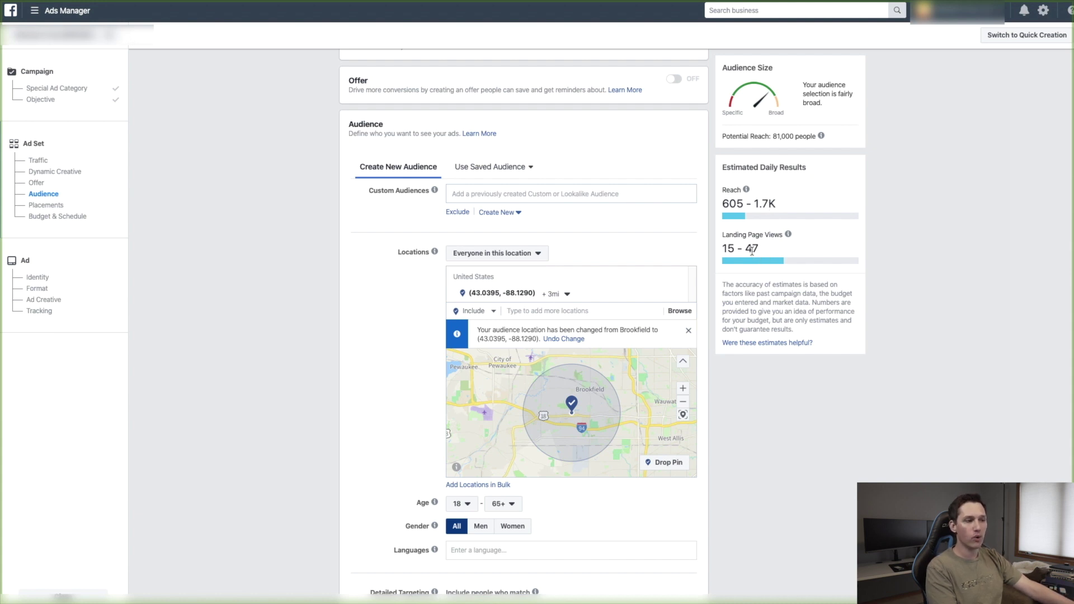
scroll(624, 461, down, 2)
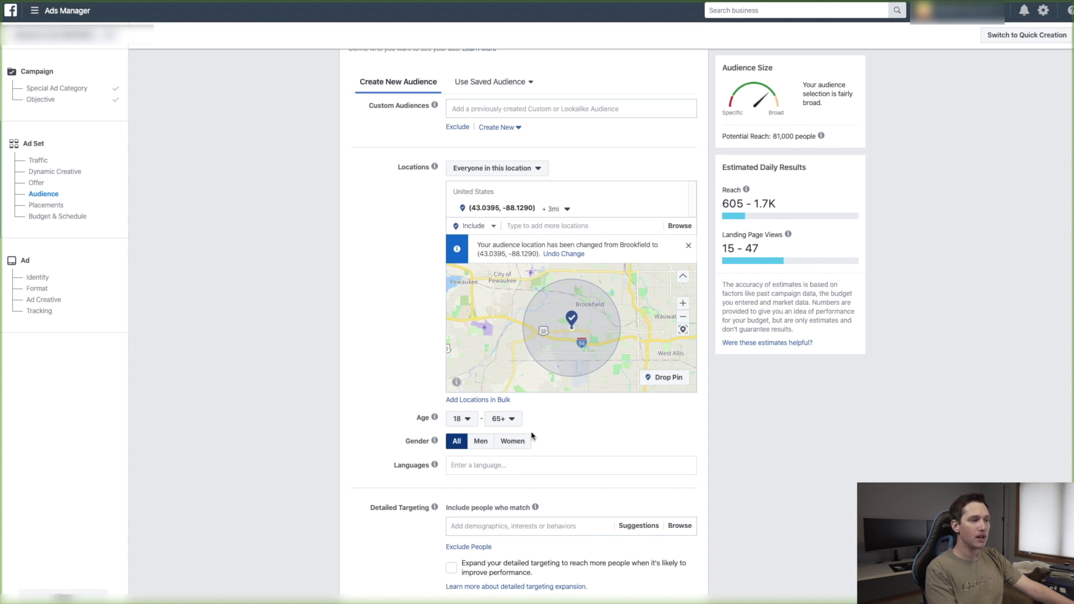
scroll(735, 455, down, 1)
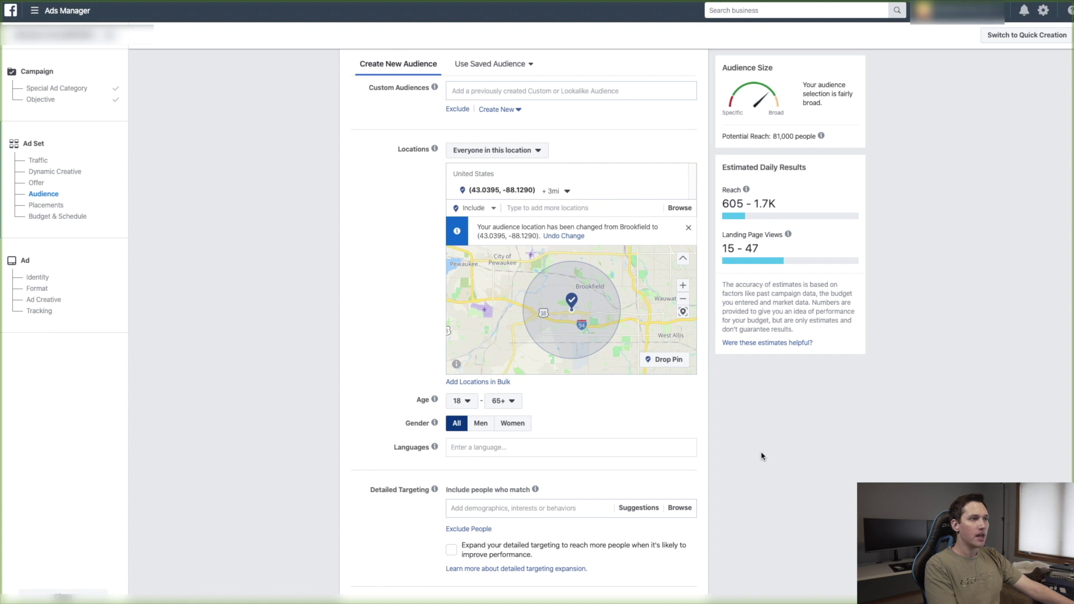
scroll(760, 456, down, 1)
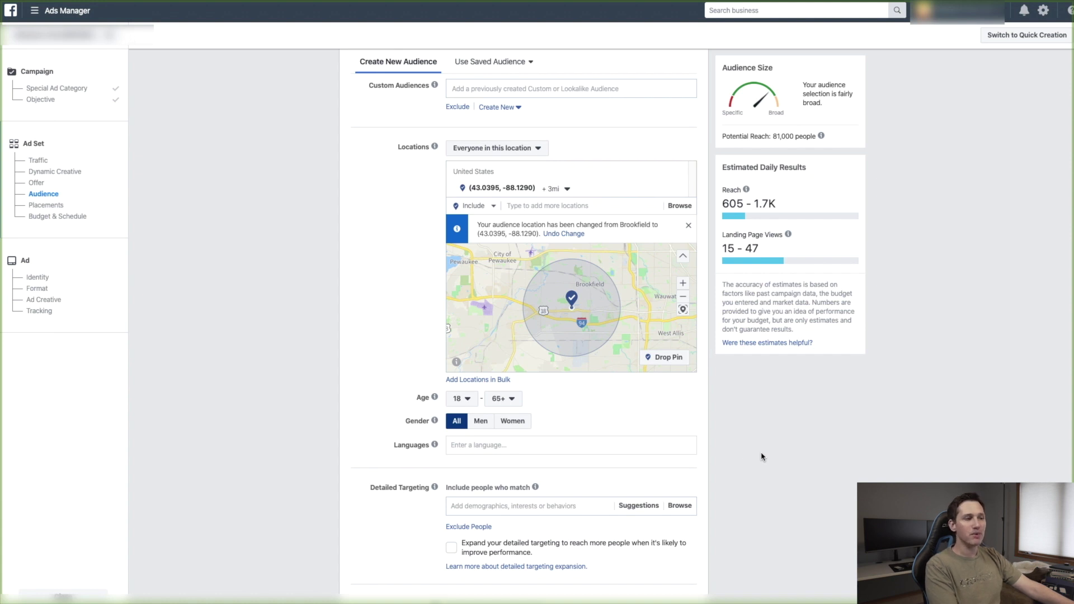
scroll(755, 461, down, 1)
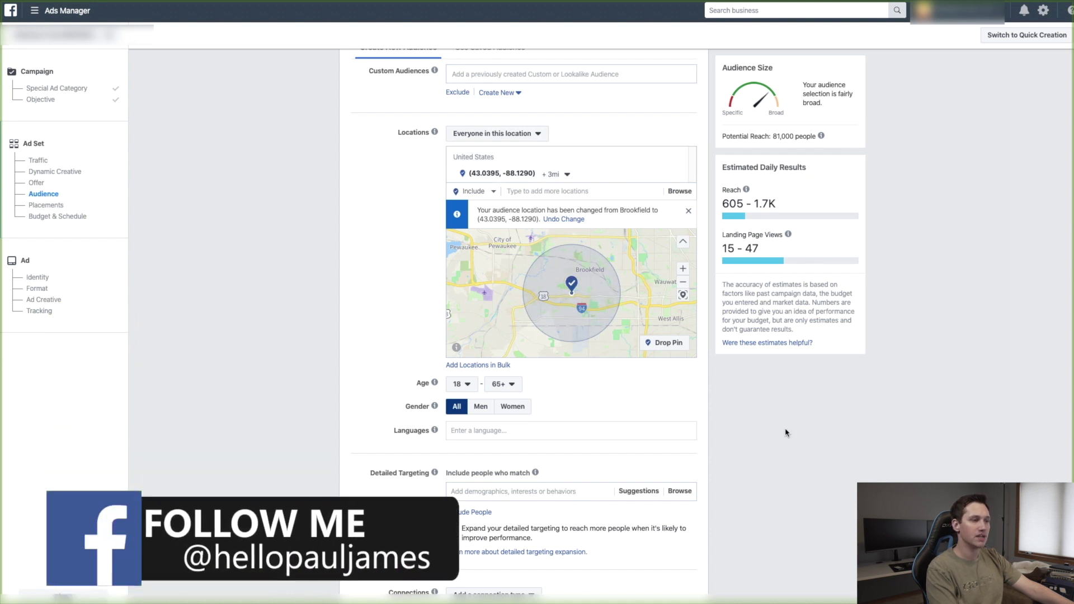
scroll(662, 438, down, 5)
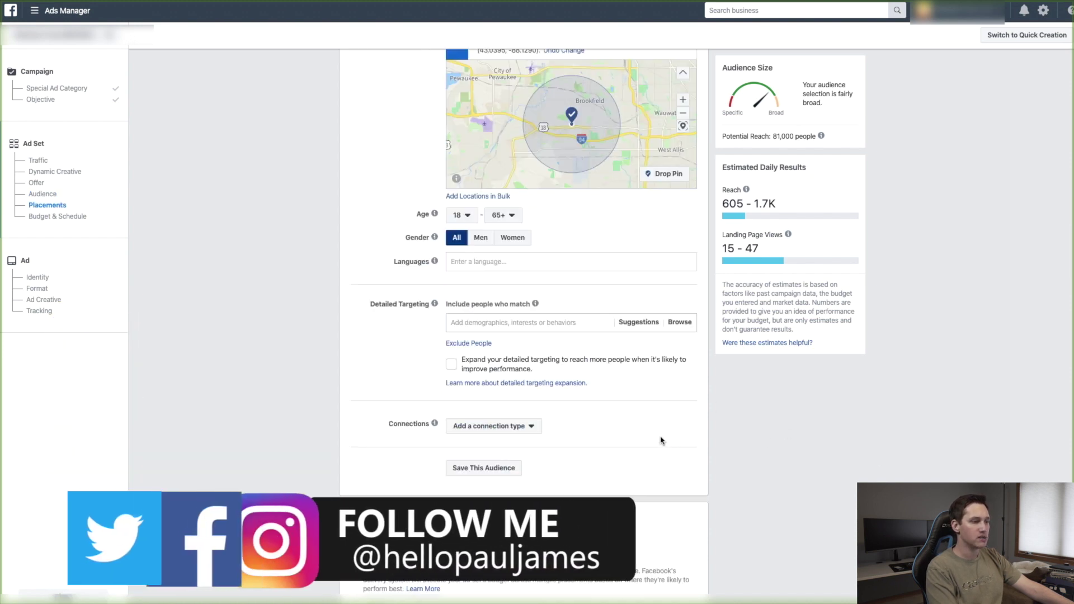
scroll(615, 444, down, 2)
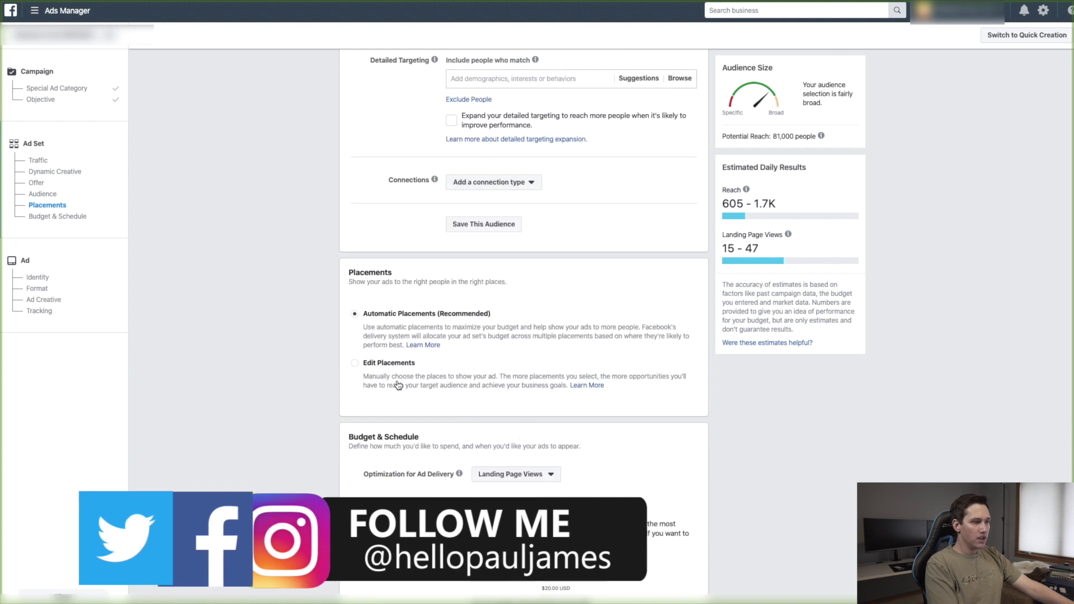
click(380, 365)
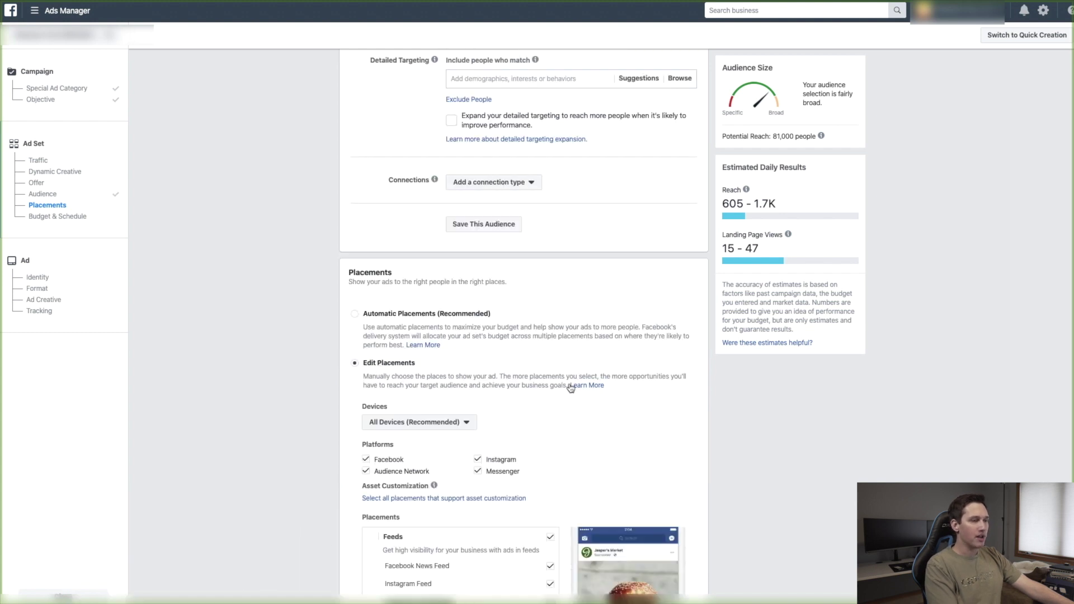
click(459, 416)
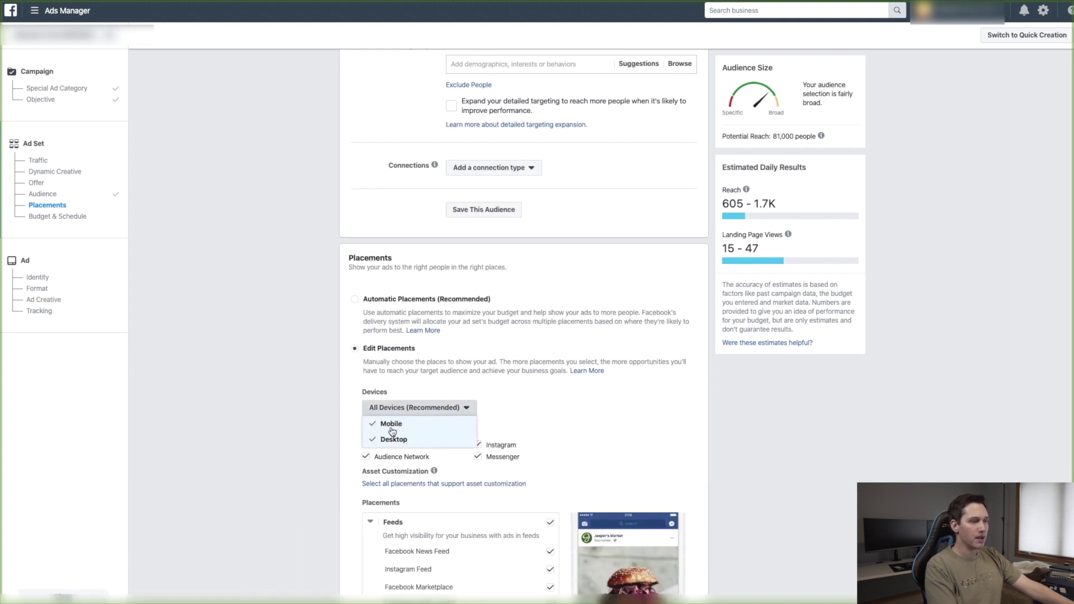
click(378, 441)
Step: Exclude the Stories, In-Stream, Search, In-Article, and Apps and Sites placement groups from the ad set
scroll(539, 443, down, 5)
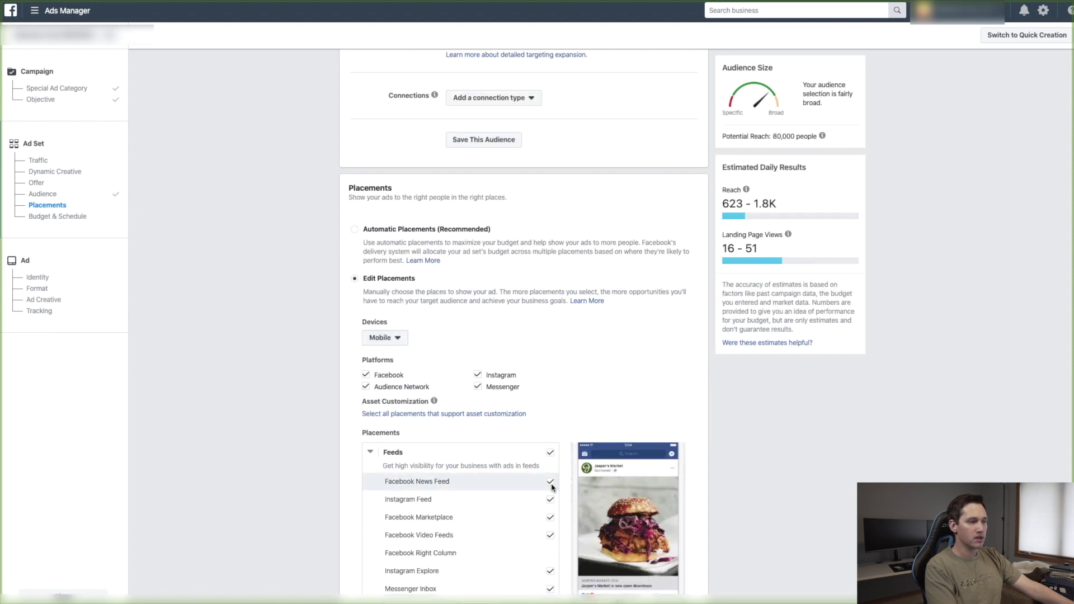
click(551, 479)
click(550, 535)
scroll(566, 494, down, 2)
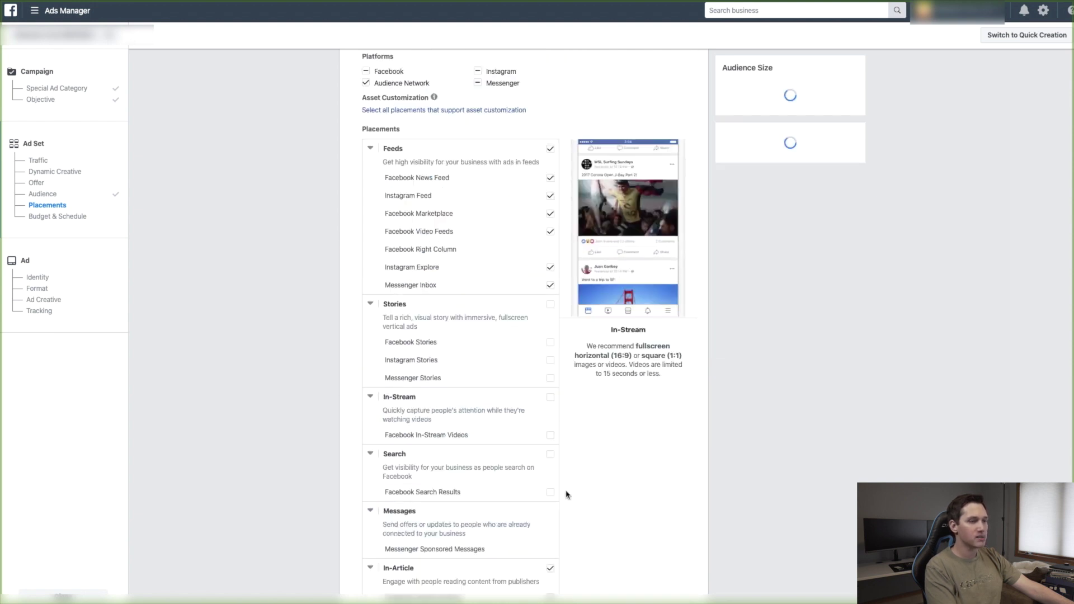
click(551, 568)
scroll(593, 524, down, 2)
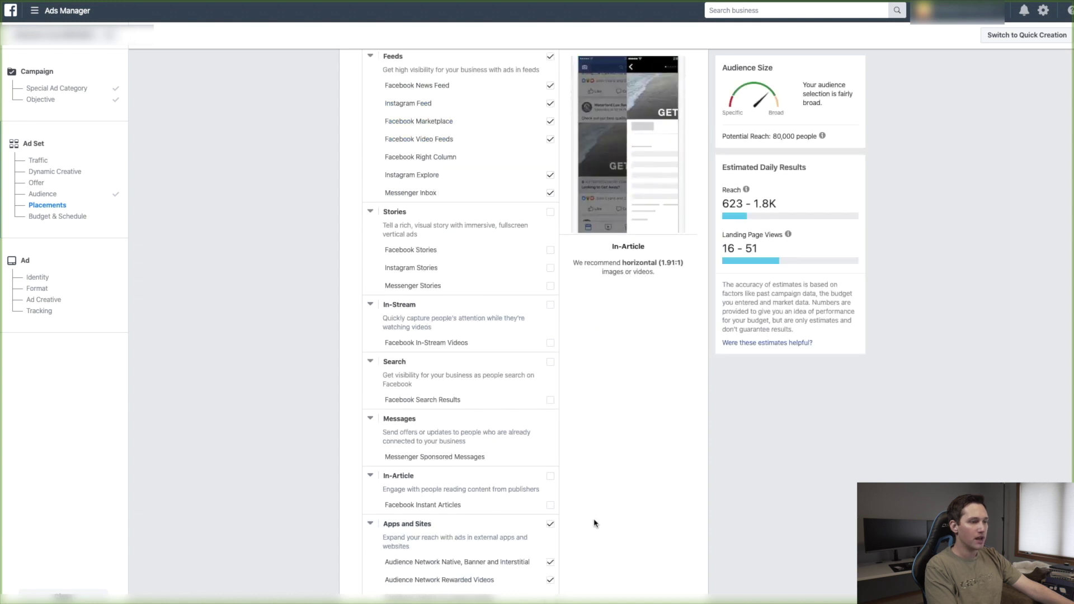
click(550, 527)
Step: Keep only Facebook News Feed among the feed placements, excluding Instagram Feed, Facebook Marketplace, Facebook Video Feeds, Instagram Explore and Messenger Inbox
scroll(551, 504, up, 5)
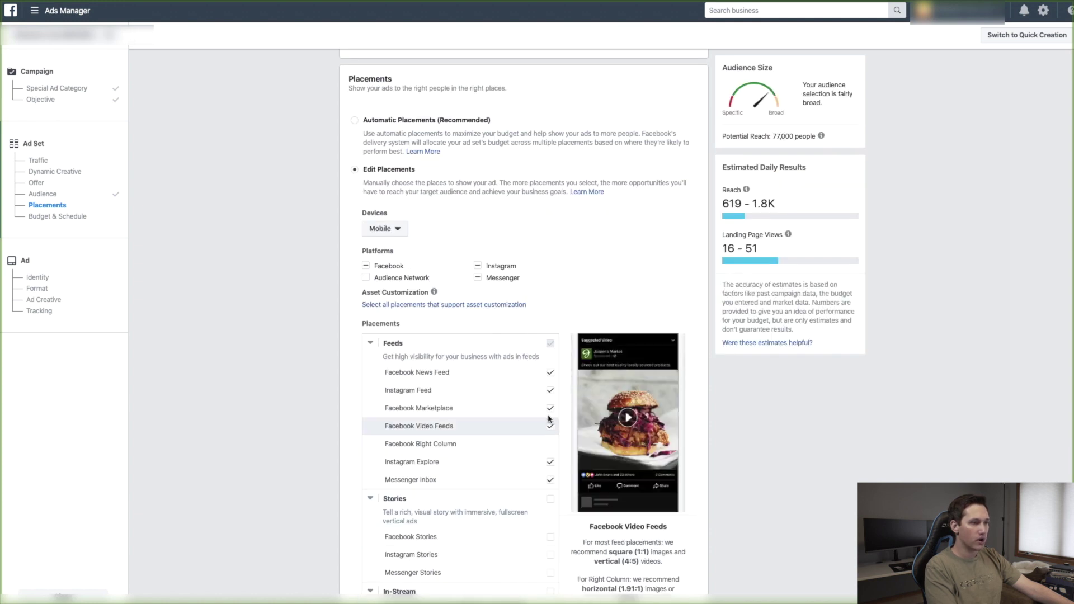
click(551, 395)
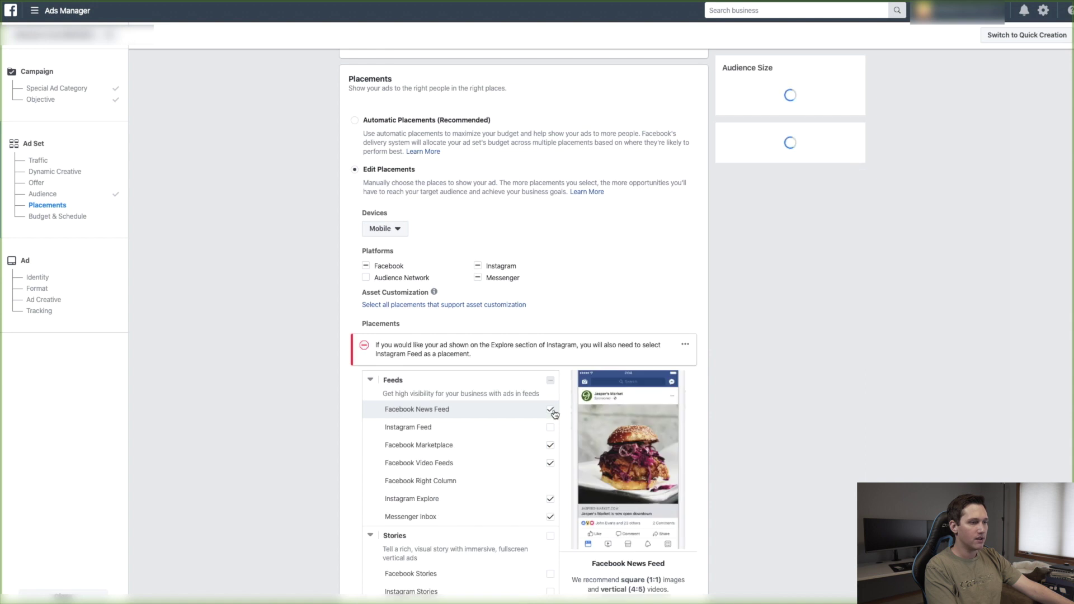
click(550, 463)
click(550, 445)
click(551, 516)
click(551, 499)
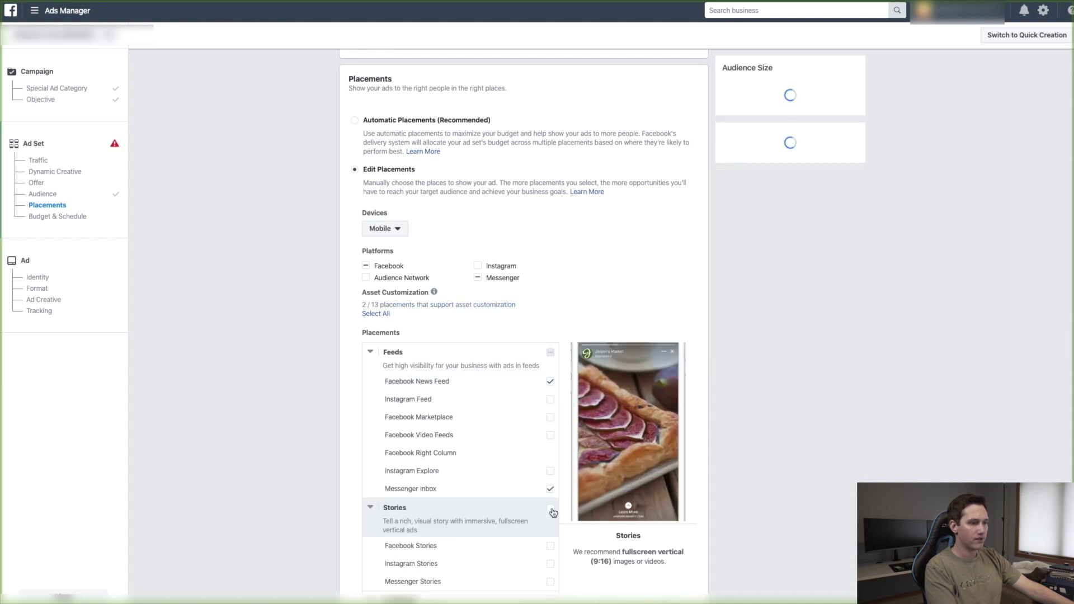
Step: Set the ad set's optimization for ad delivery to Link Clicks
scroll(524, 378, down, 10)
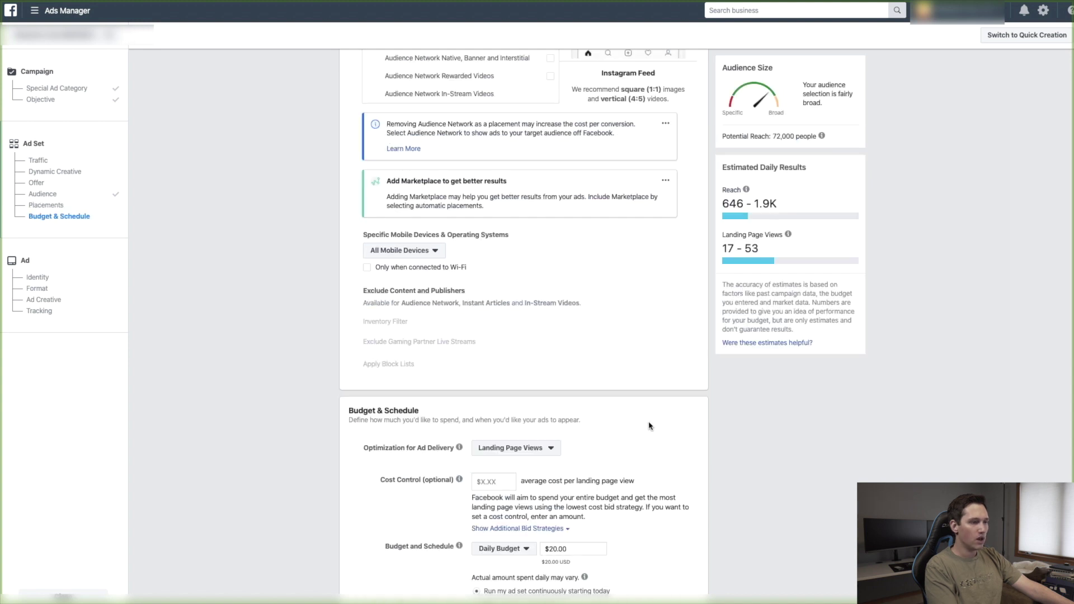
click(513, 381)
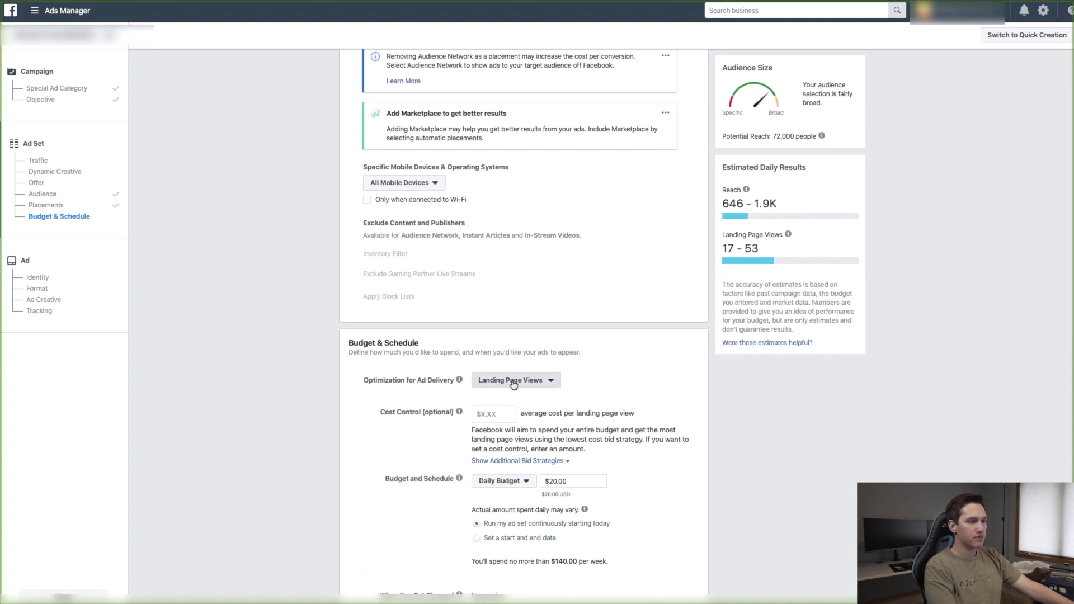
click(532, 385)
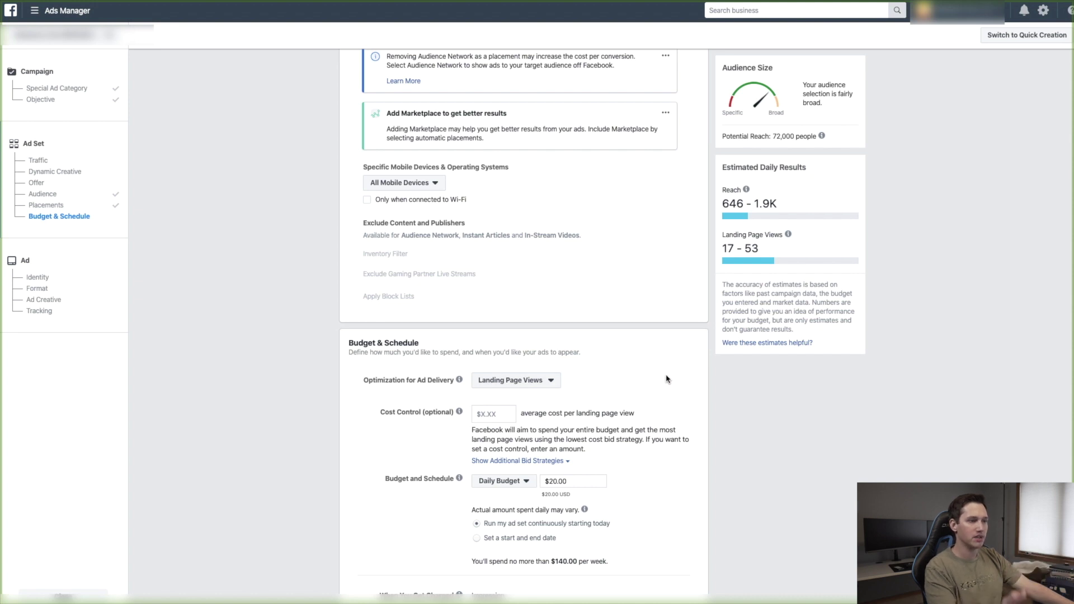
click(550, 381)
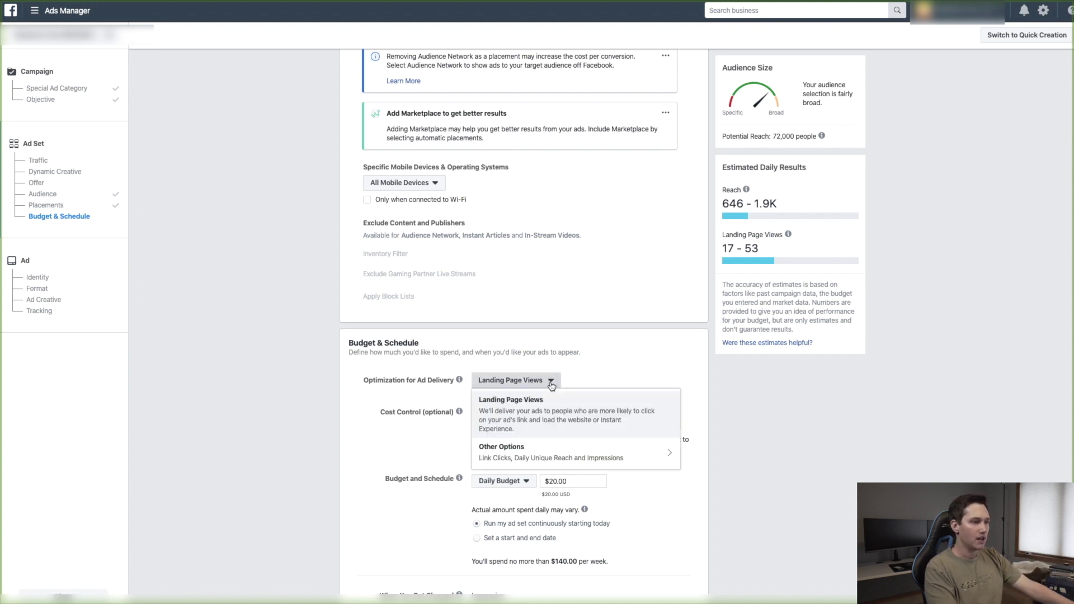
mouse_move(547, 467)
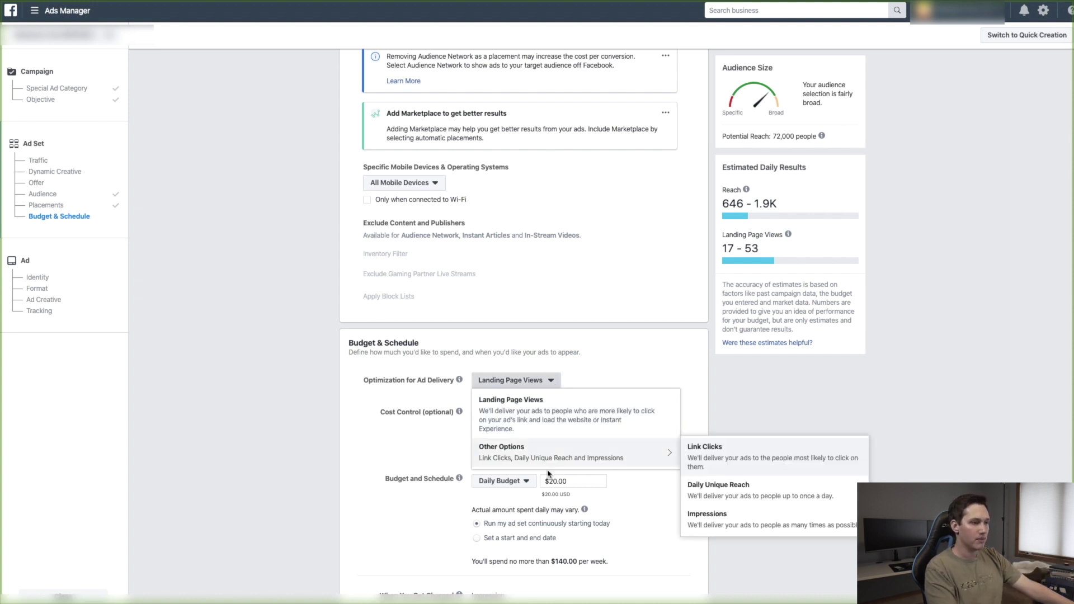
click(742, 462)
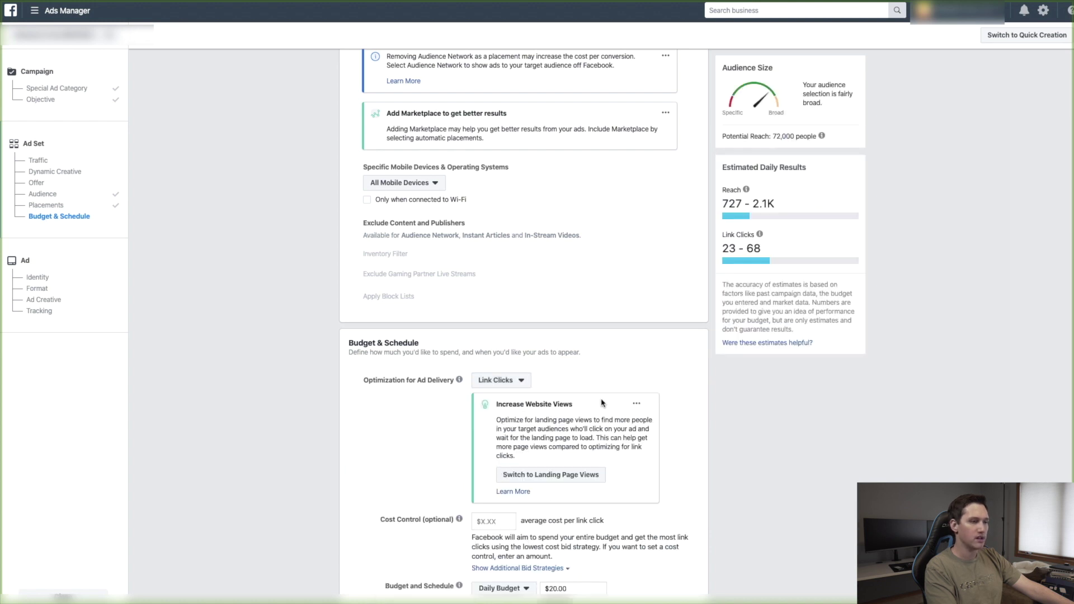
Step: Set the ad set's daily budget to $5.00 and continue to the ad settings
scroll(668, 425, down, 2)
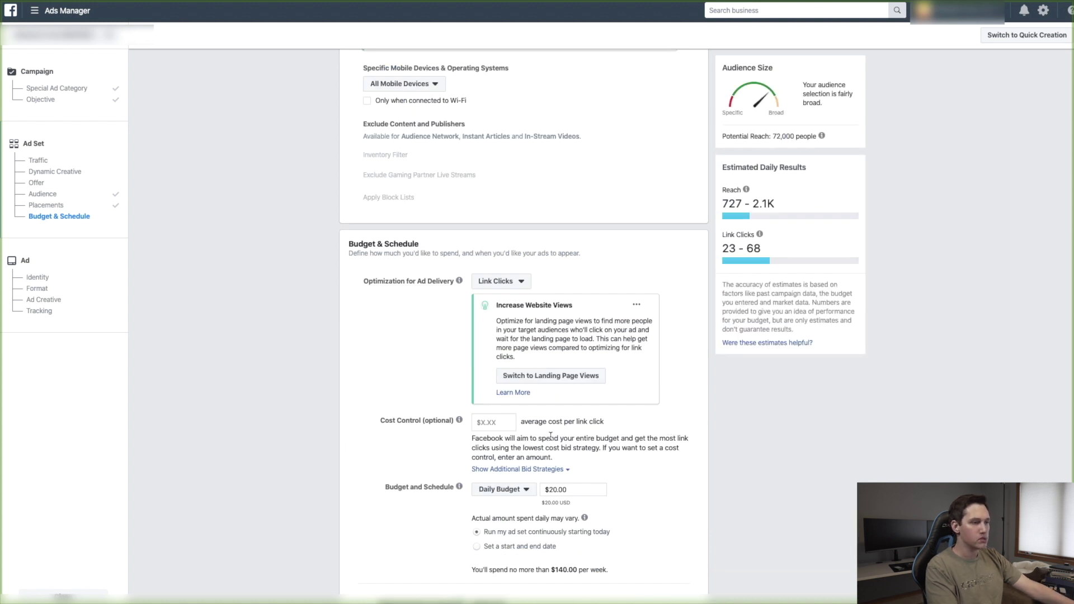
click(559, 490)
text(5)
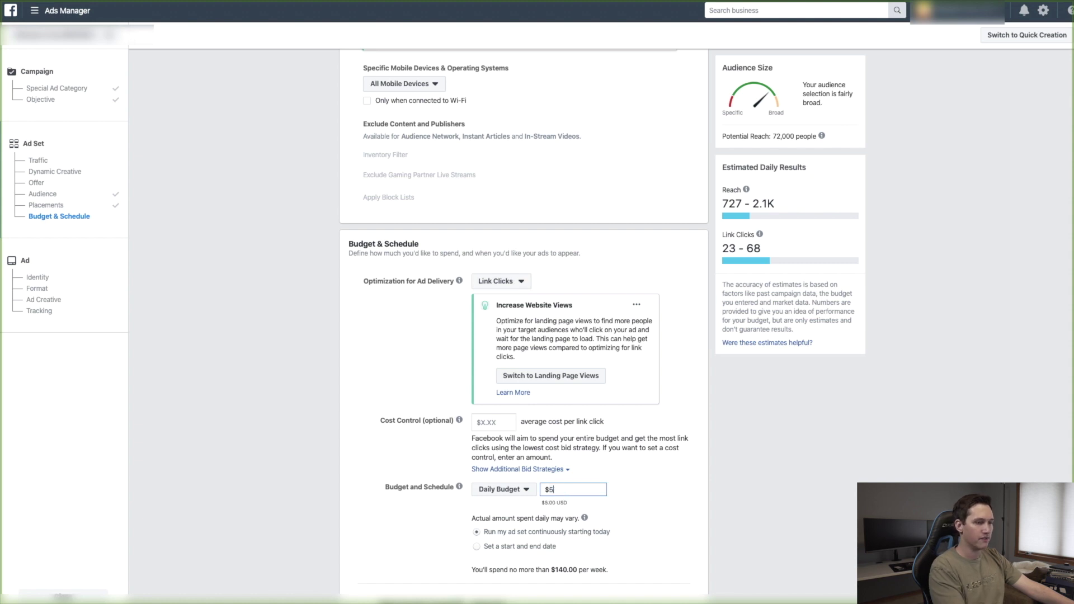
click(653, 503)
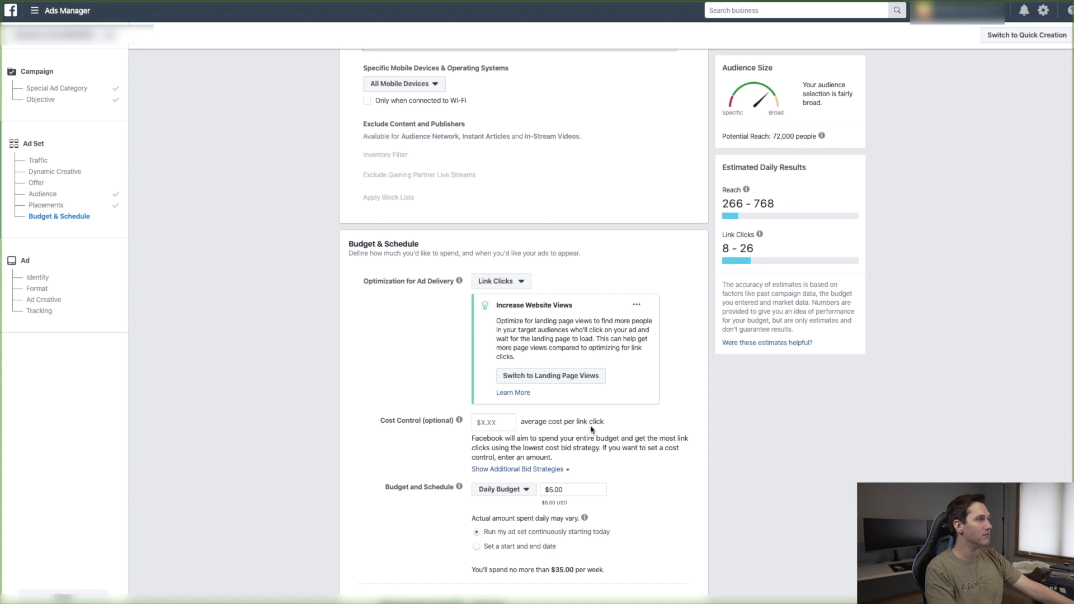
scroll(630, 407, down, 3)
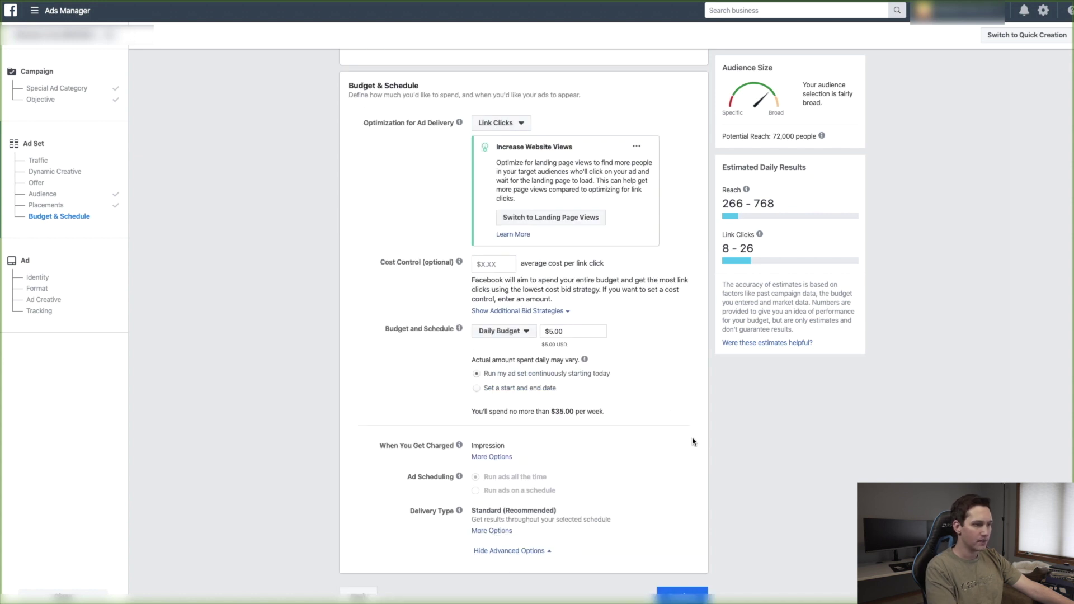
click(682, 596)
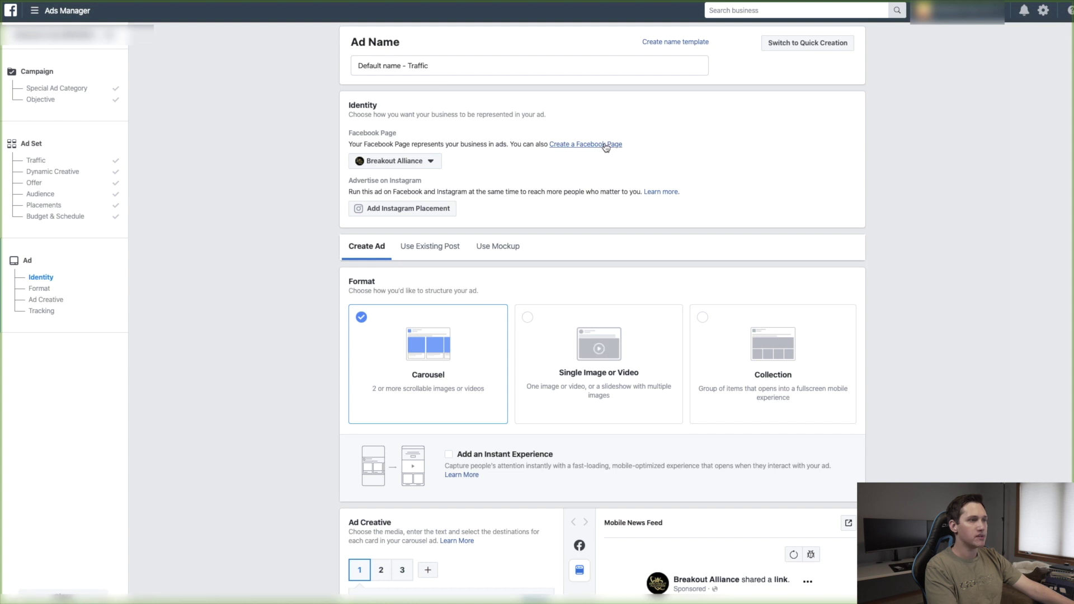
Step: Look over the ad settings and set the ad format to Single Image or Video
scroll(562, 143, down, 1)
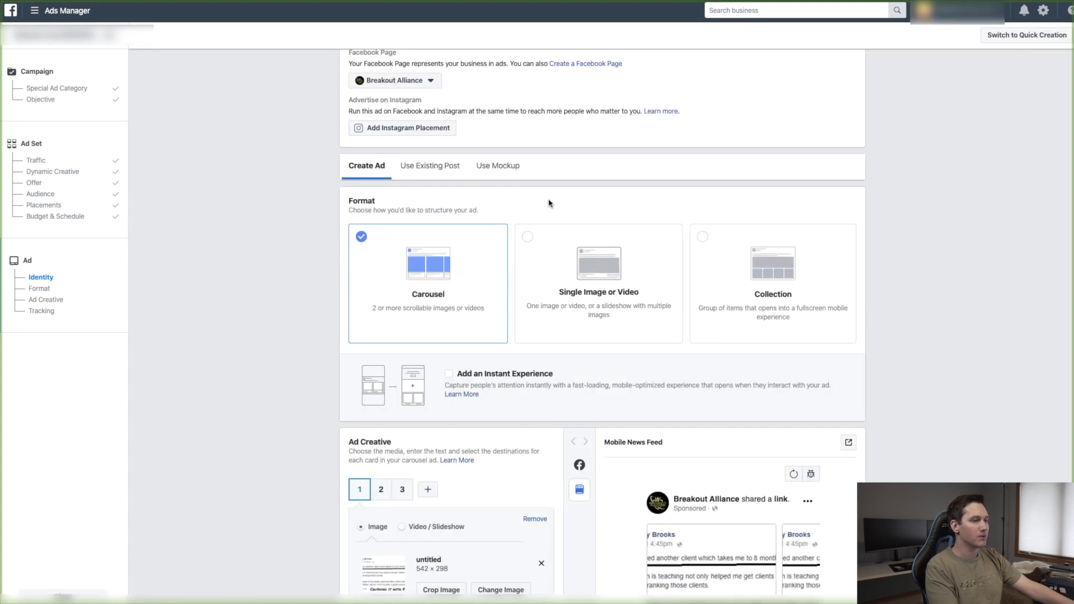
scroll(552, 208, down, 1)
scroll(552, 208, down, 4)
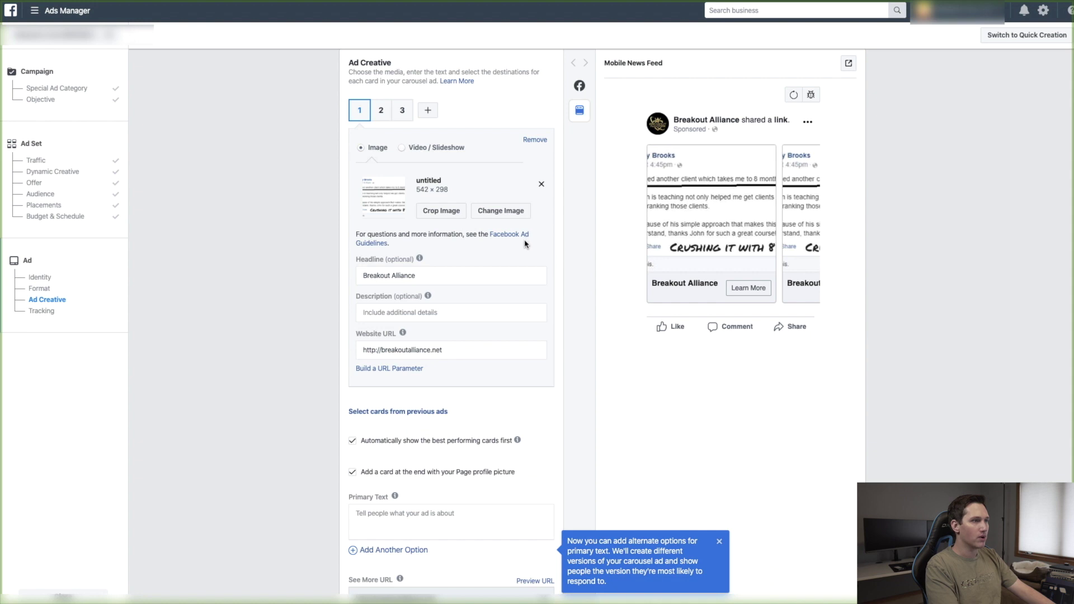
scroll(464, 255, up, 5)
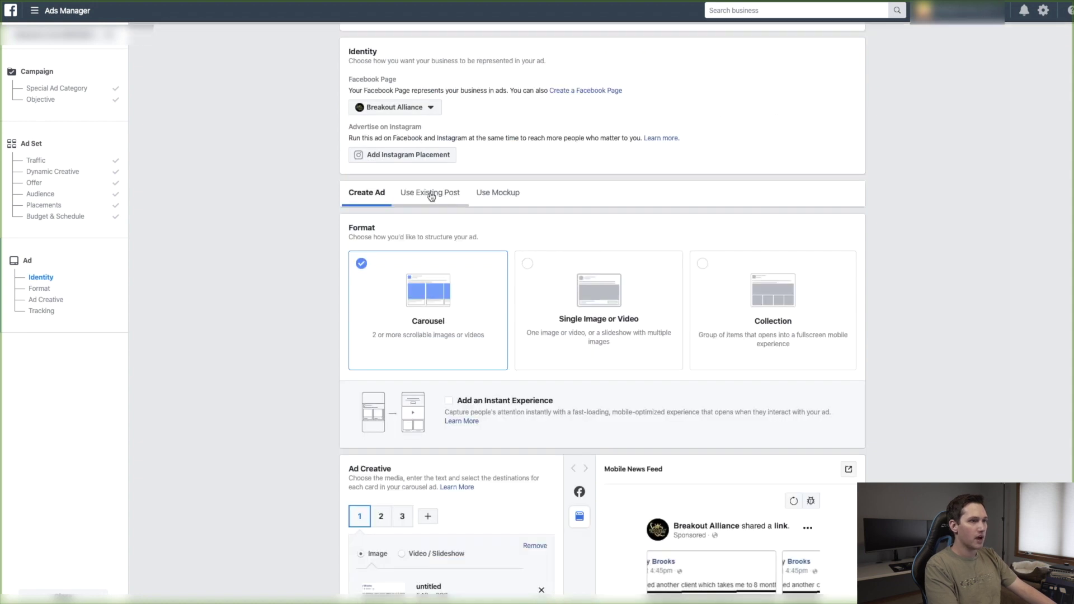
click(584, 281)
Step: Start adding an image to the ad's media and search the free stock photos for "salon"
scroll(559, 307, down, 3)
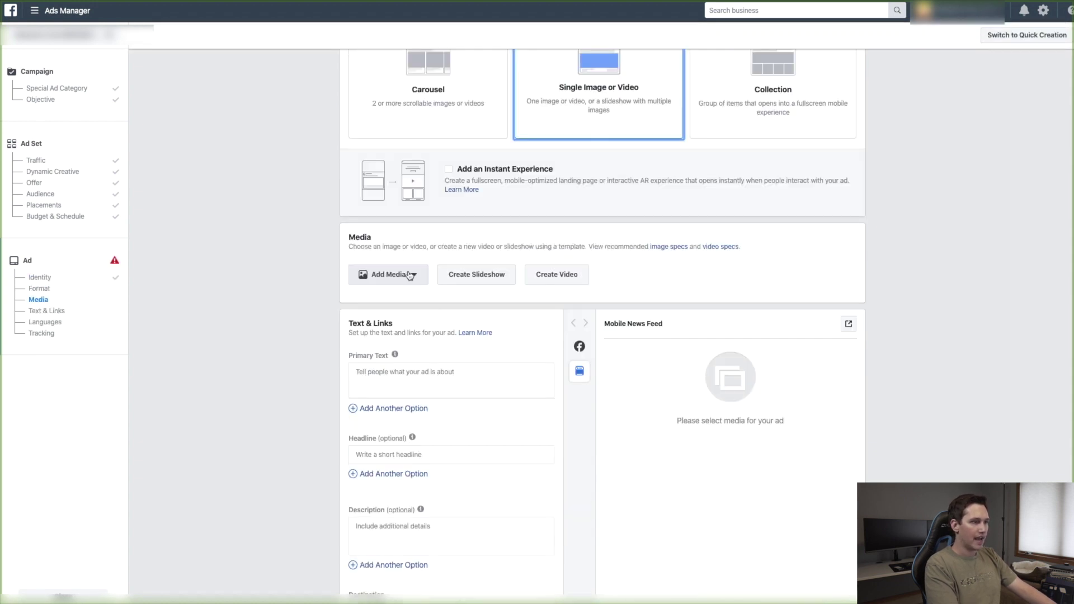
click(408, 275)
click(368, 297)
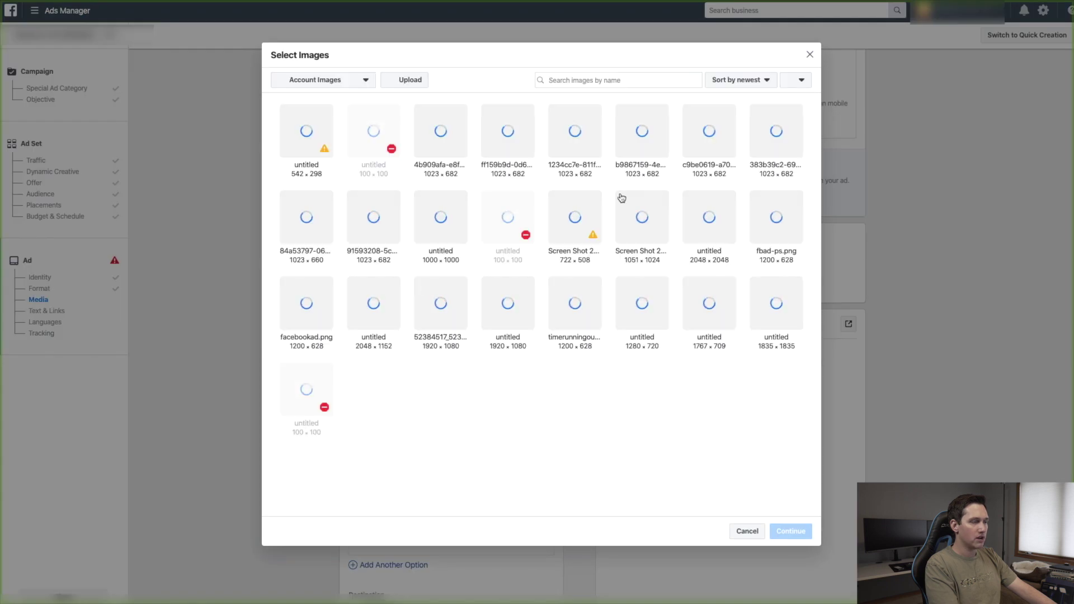
click(346, 82)
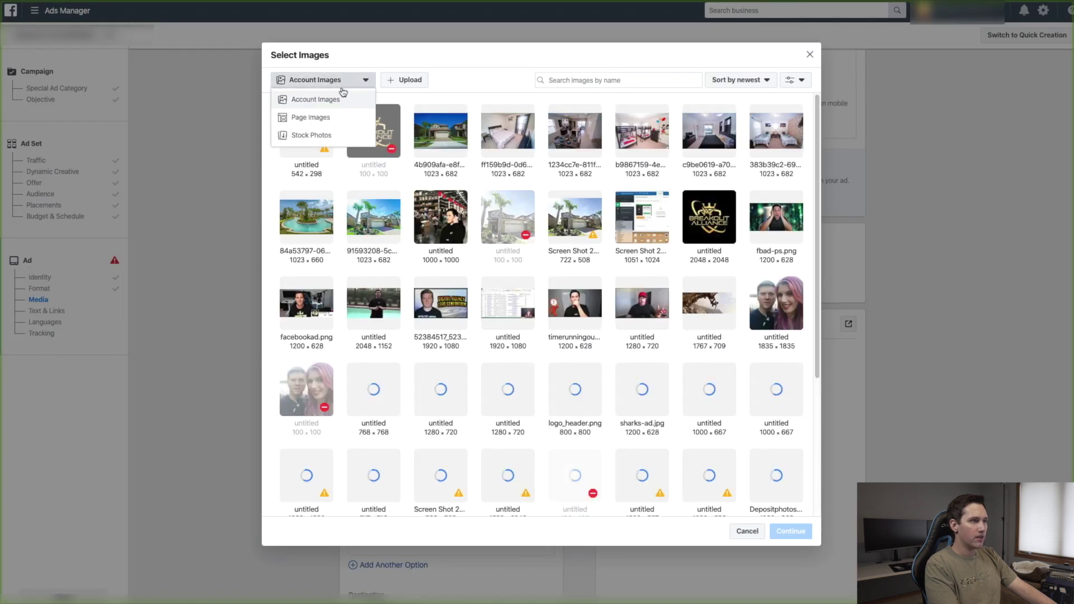
click(312, 139)
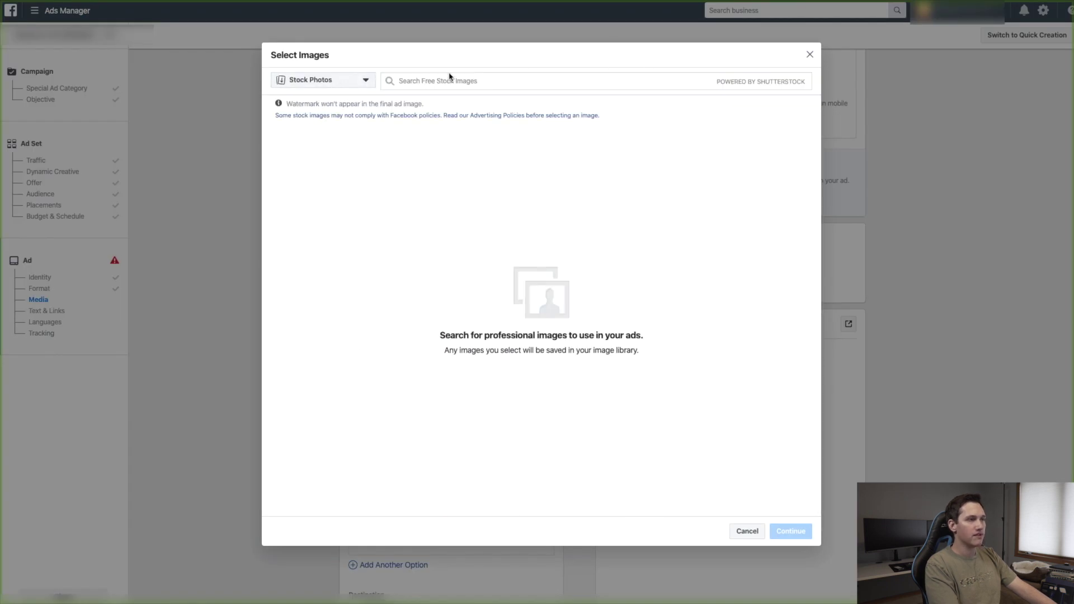
click(465, 81)
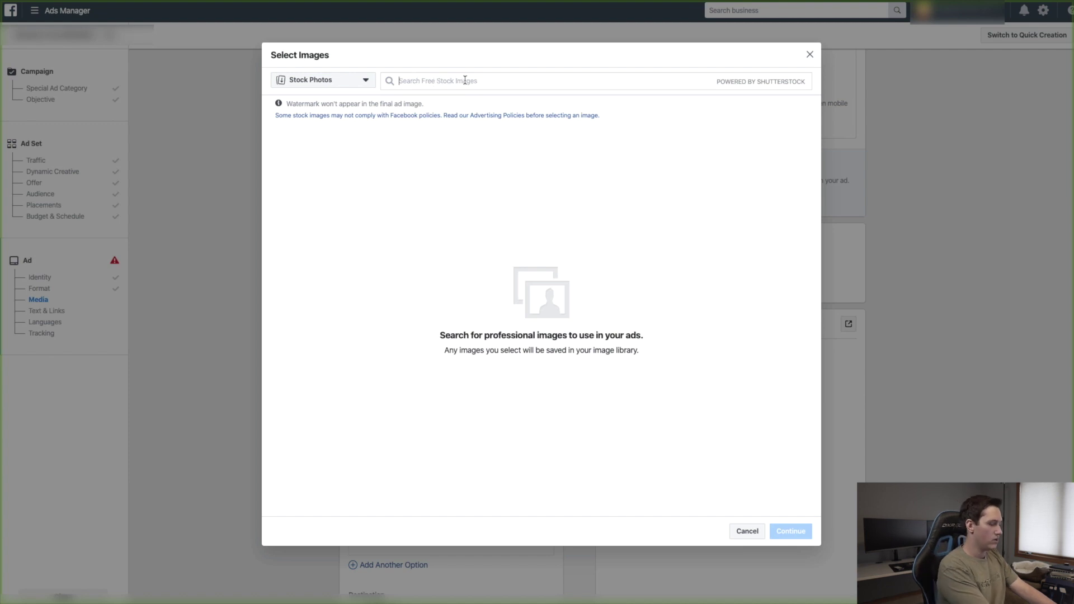
text(salon)
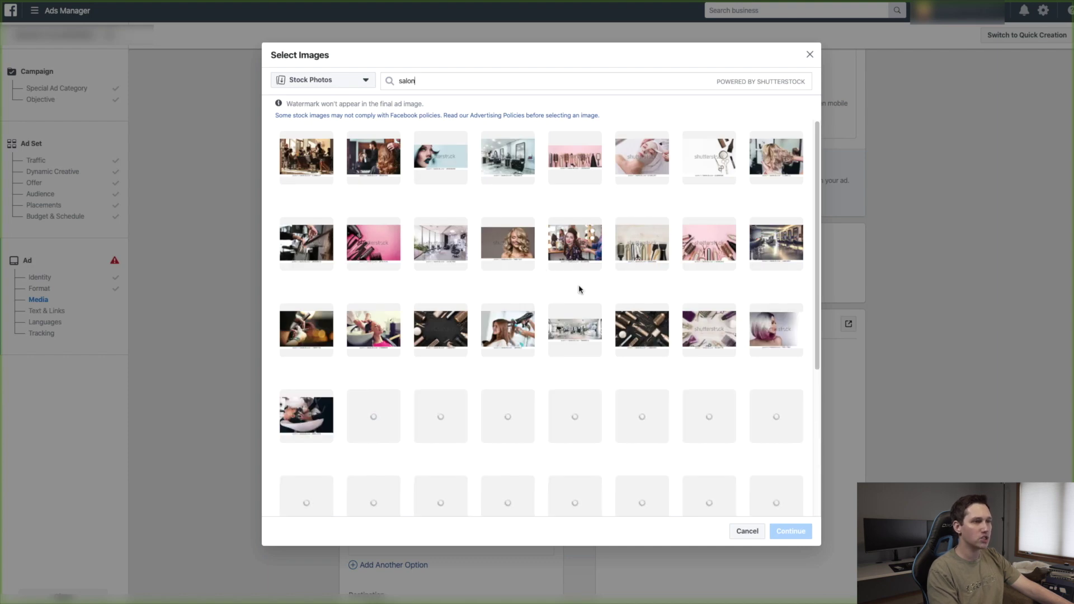
Step: Choose the stock photo of a woman getting a facial mask and use it as the ad's image
click(445, 182)
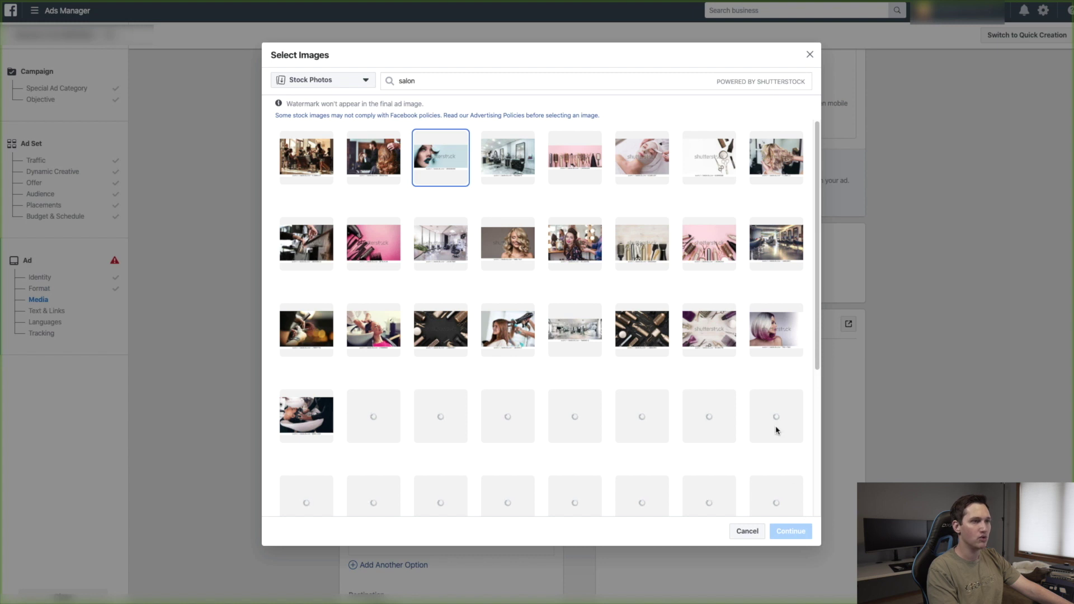
click(635, 161)
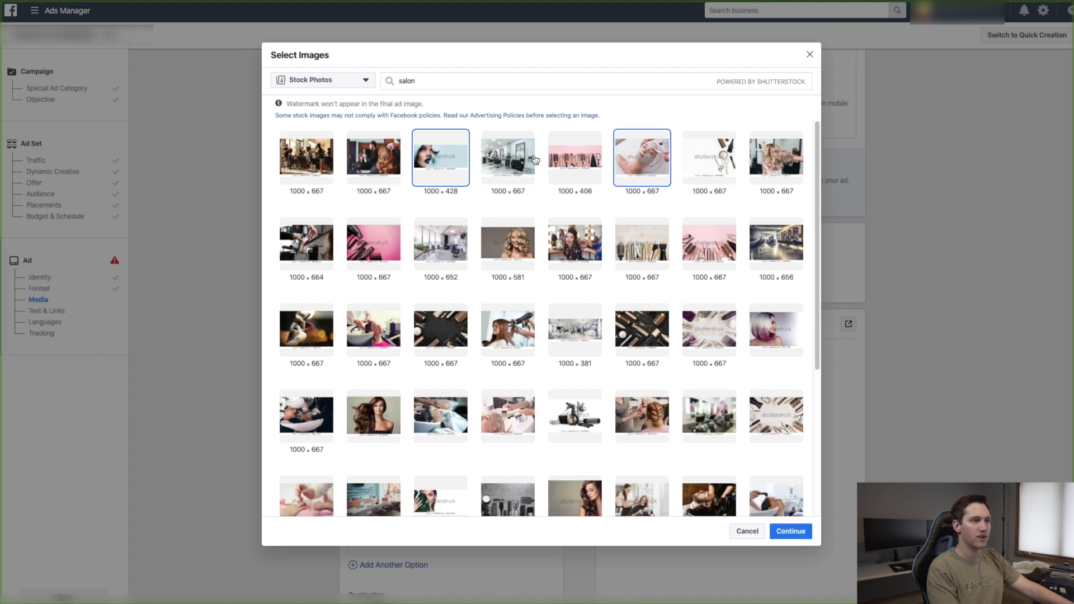
click(790, 530)
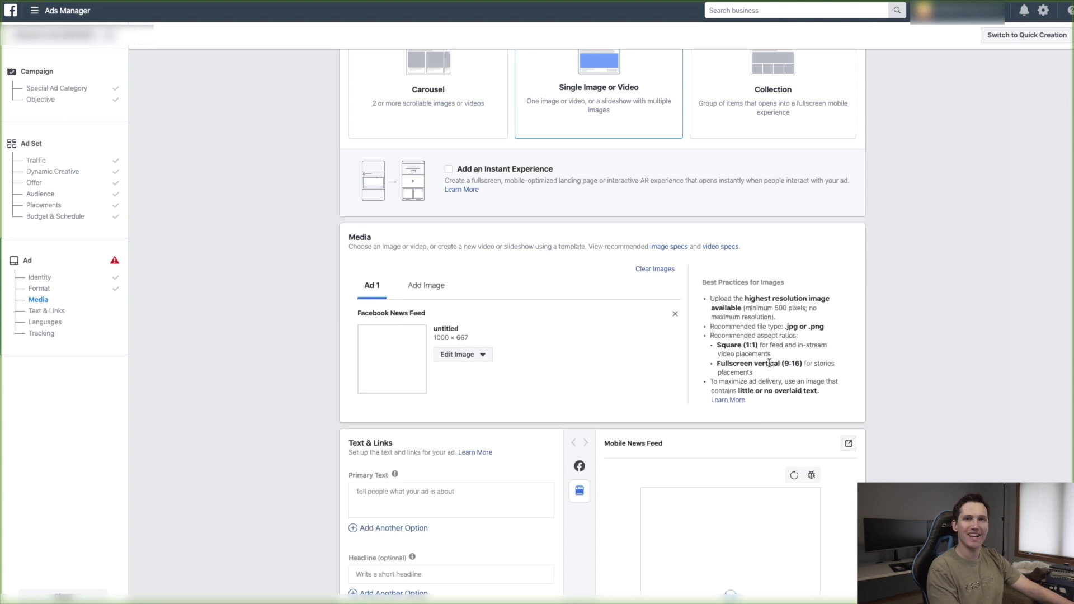
Step: Write "Hey Brookfield! For a limited time we're offering our signature facial for just $35!" as the ad's primary text
scroll(742, 378, down, 3)
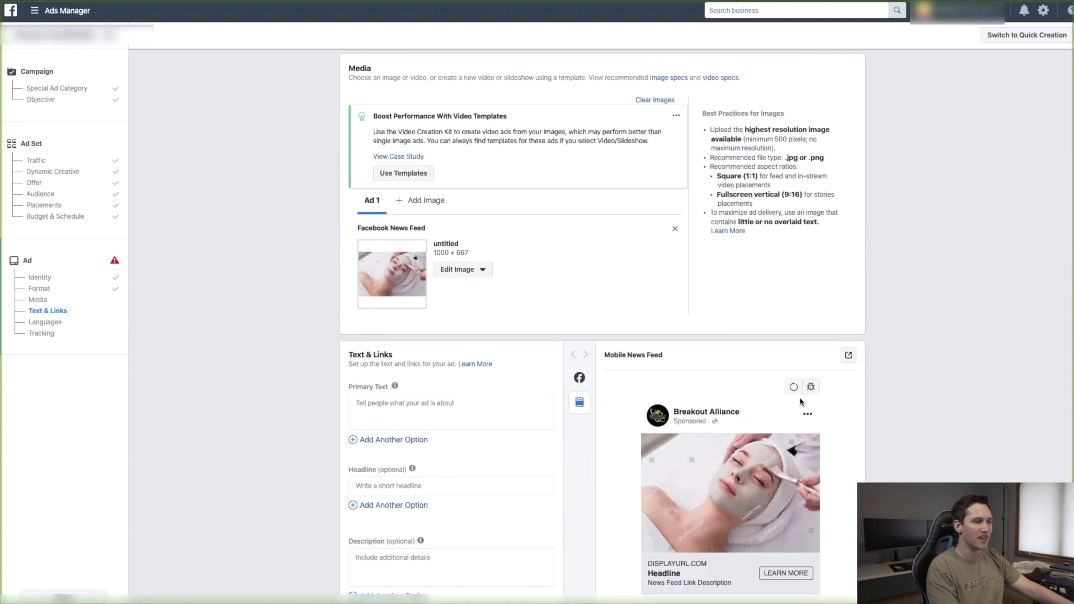
click(421, 391)
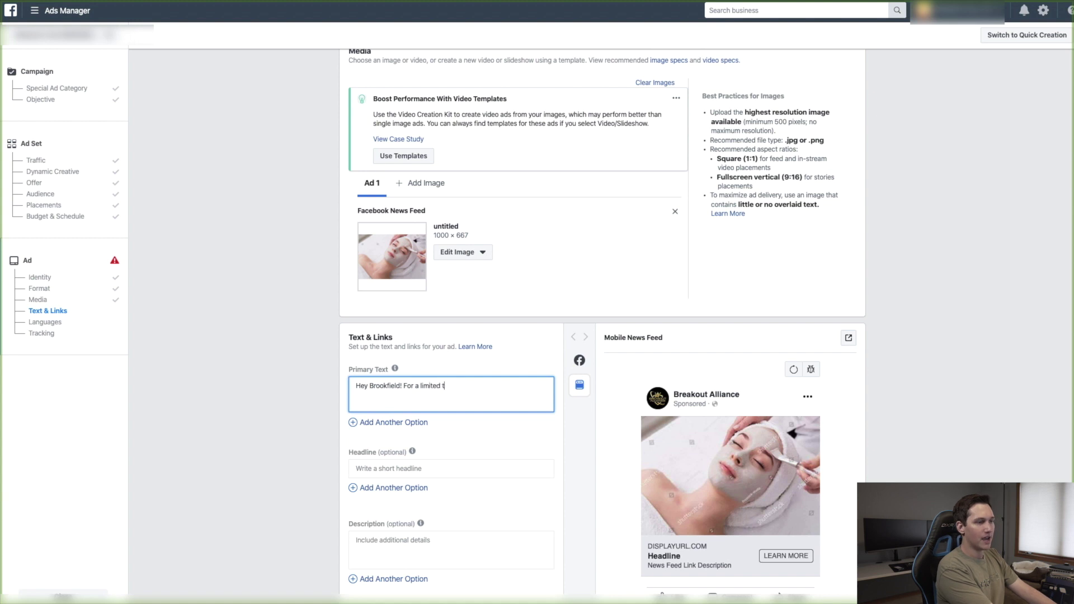
text(Hey Brookfield! For a limited time we're offering our signature facial for just)
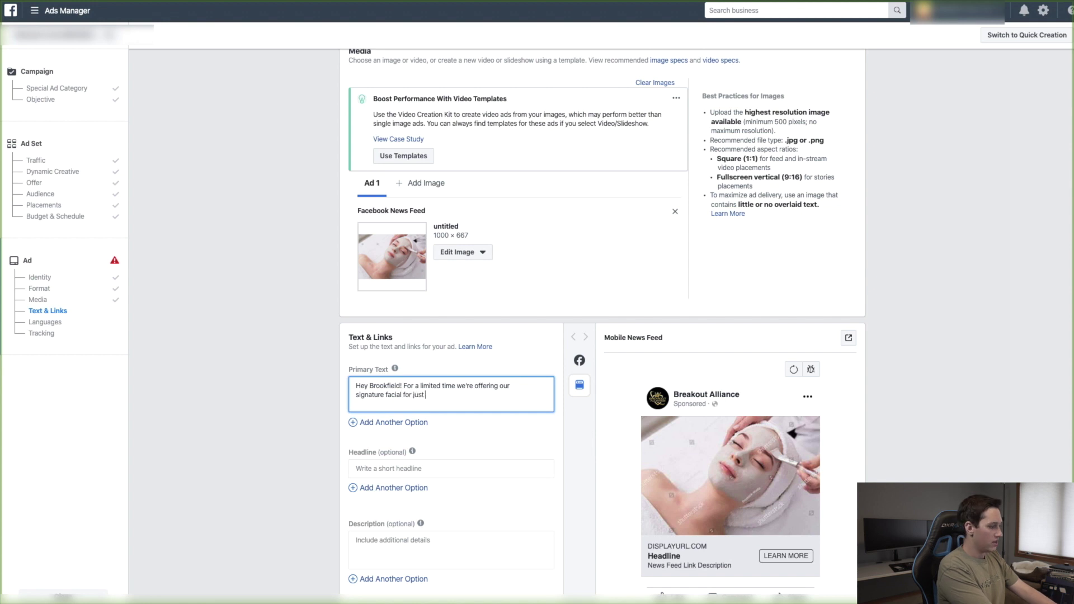
text( $35!)
Step: Add a second paragraph to the primary text: "This is 49% off our normal price, click learn more to book your appointment."
scroll(603, 324, down, 2)
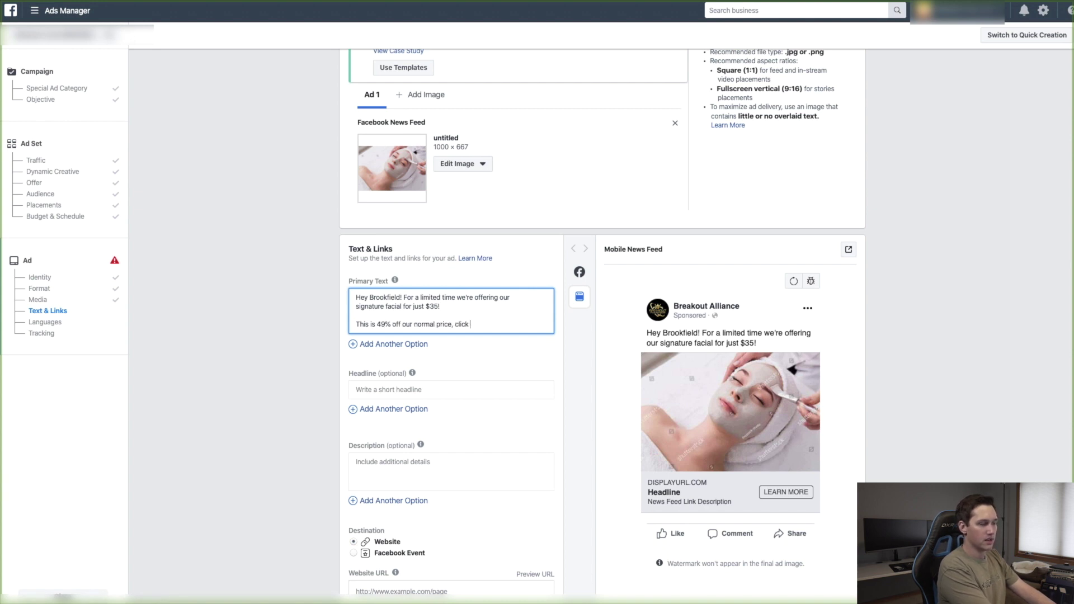
text(learn more to book)
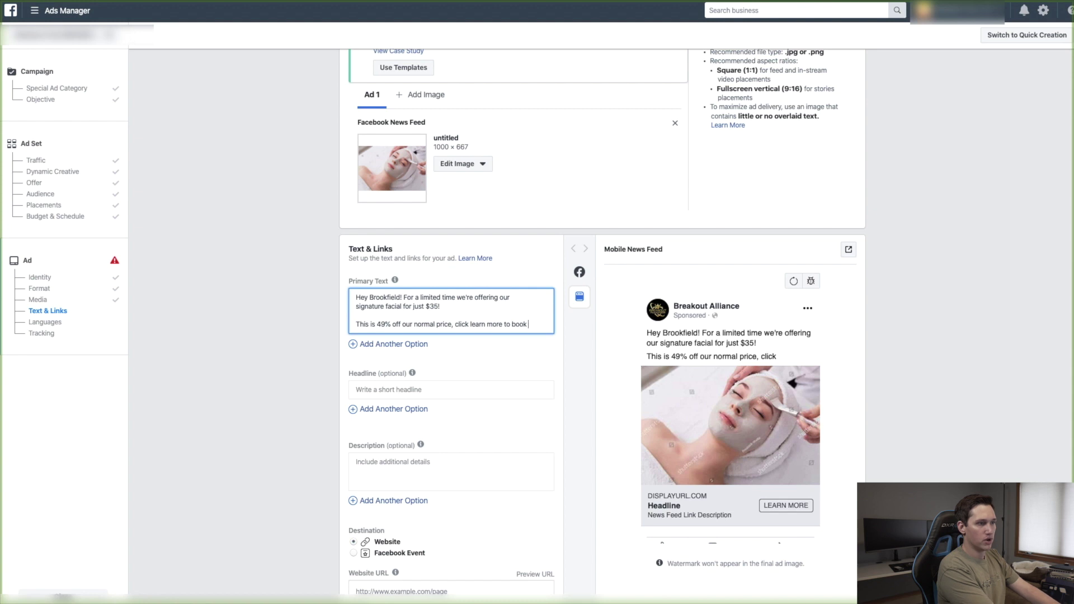
text( your appointment.)
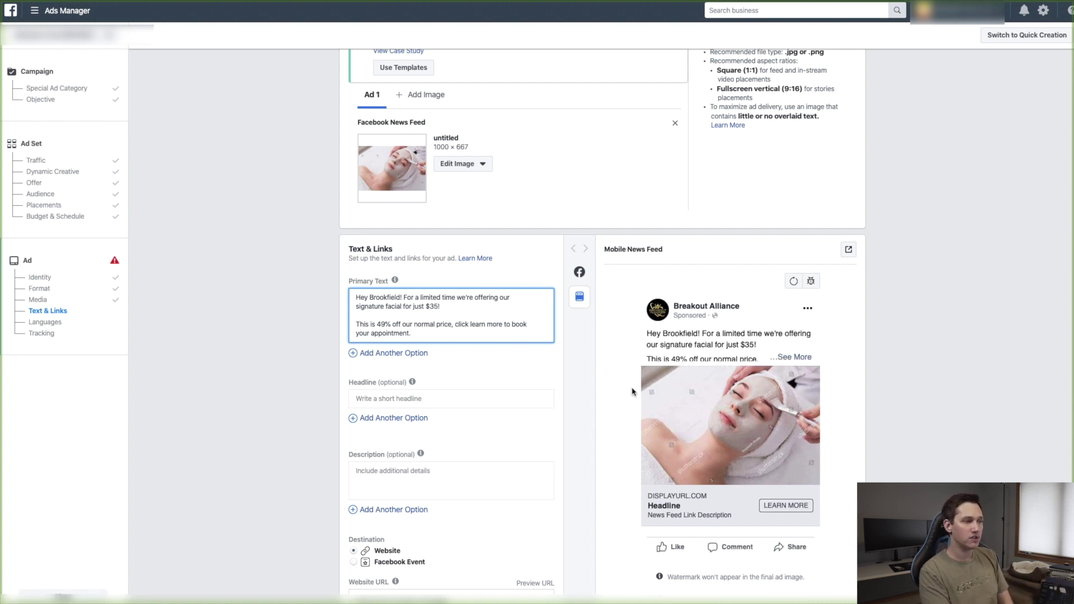
Step: Set the ad's headline to "$35 Signature Facial"
scroll(631, 393, down, 1)
click(396, 379)
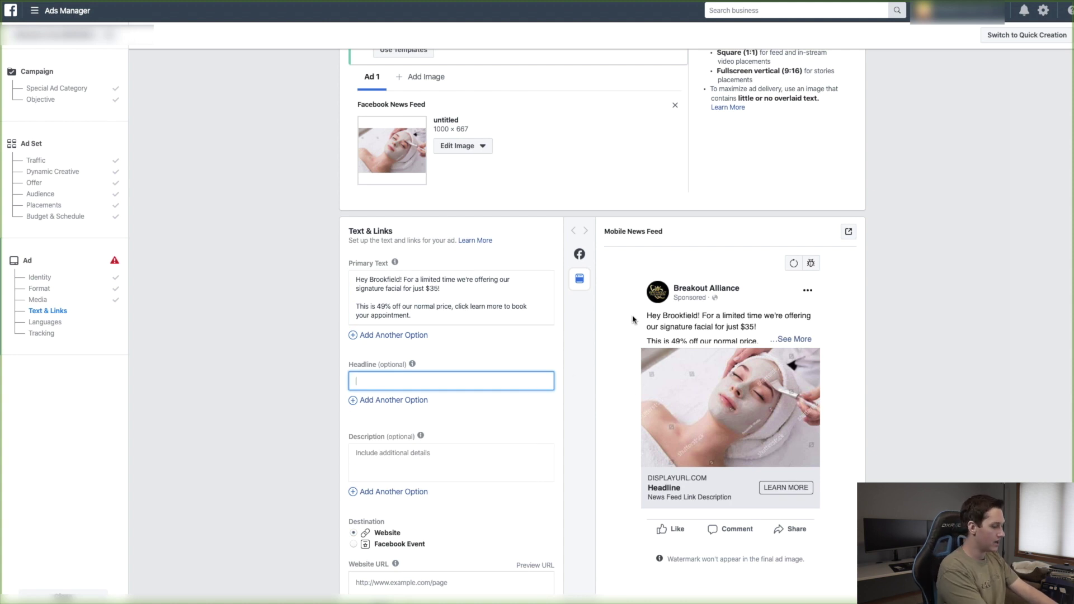
text($35 Signature Facial)
mouse_move(382, 435)
scroll(520, 474, down, 4)
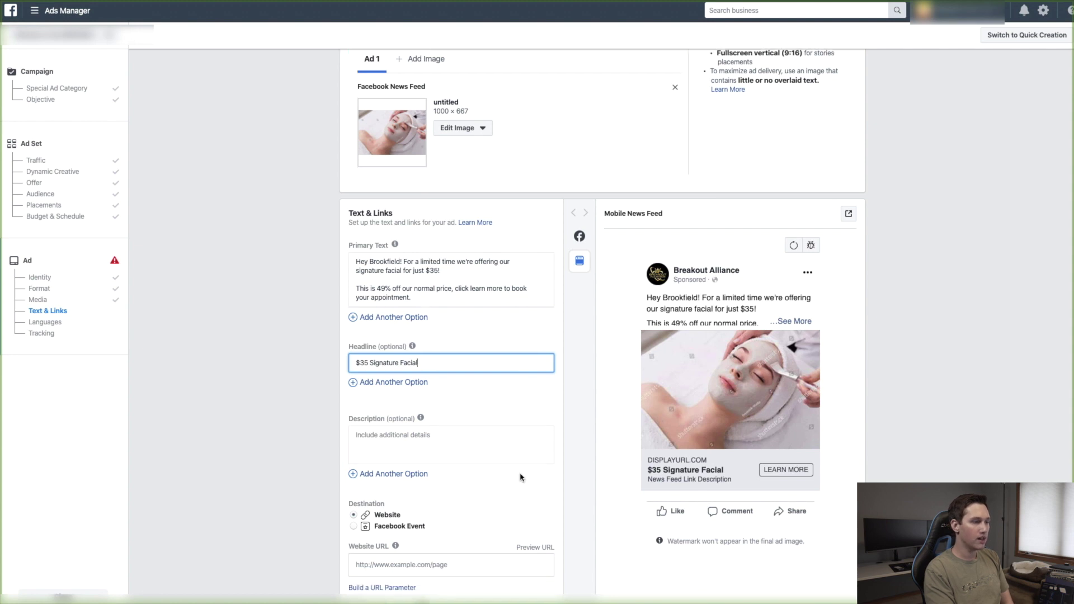